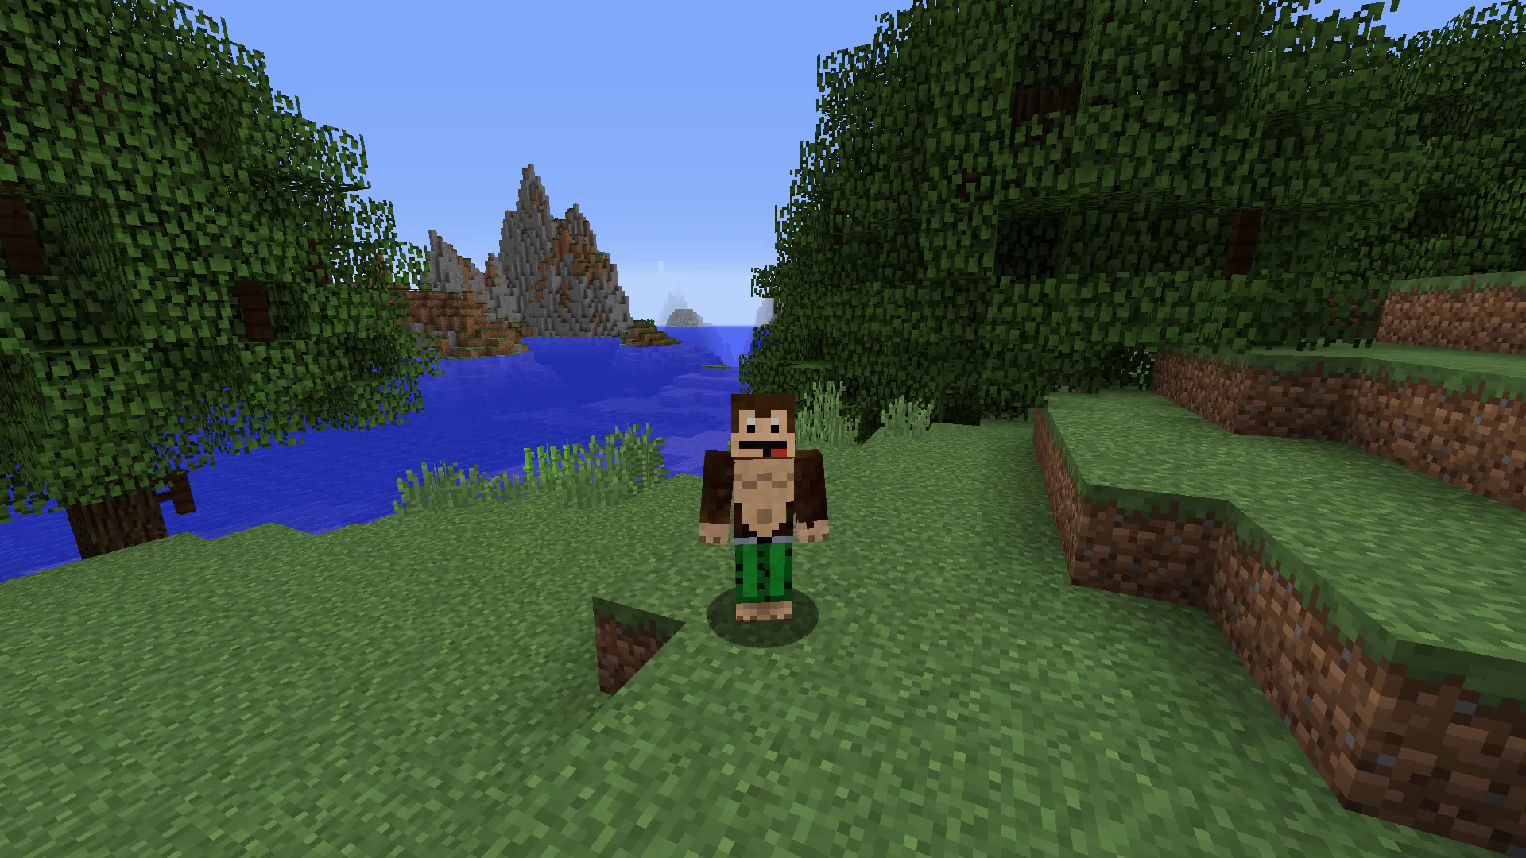
Pause the game and browse the Other, Performance and Quality pages of Video Settings
key(Escape)
click(694, 428)
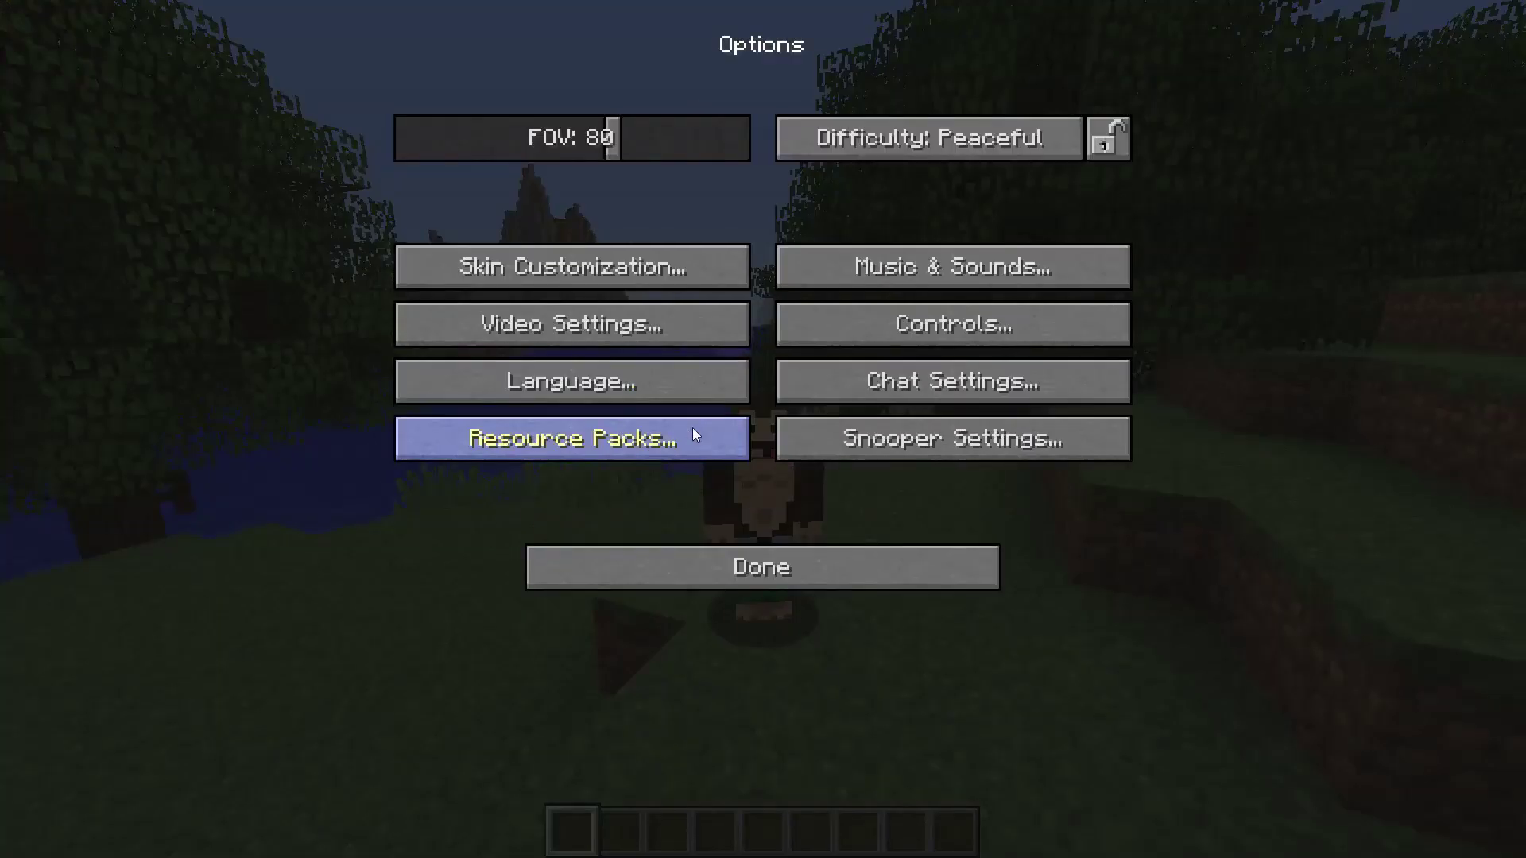
click(676, 326)
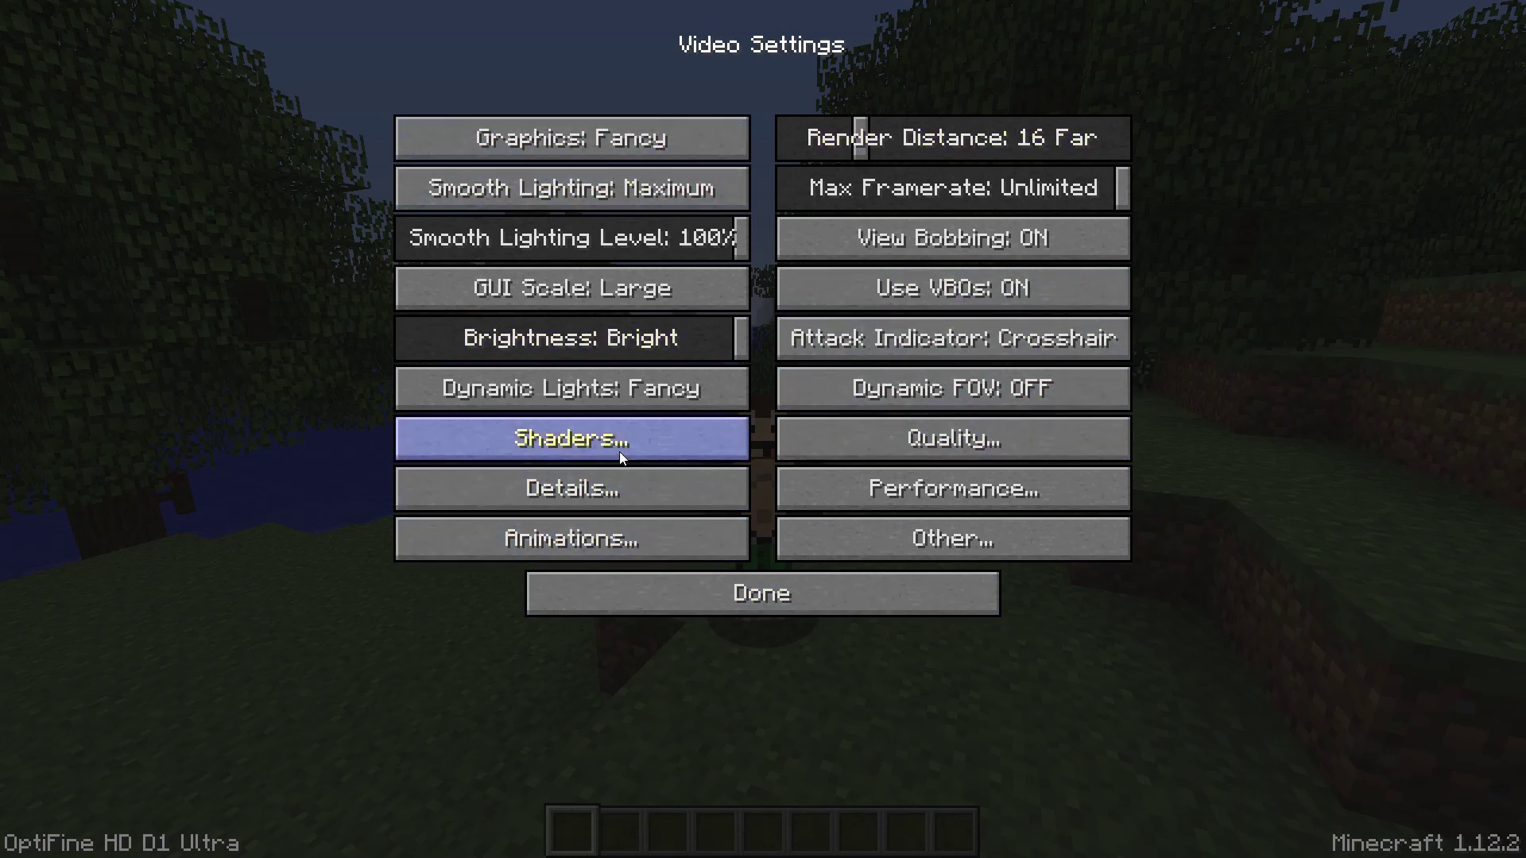
click(951, 548)
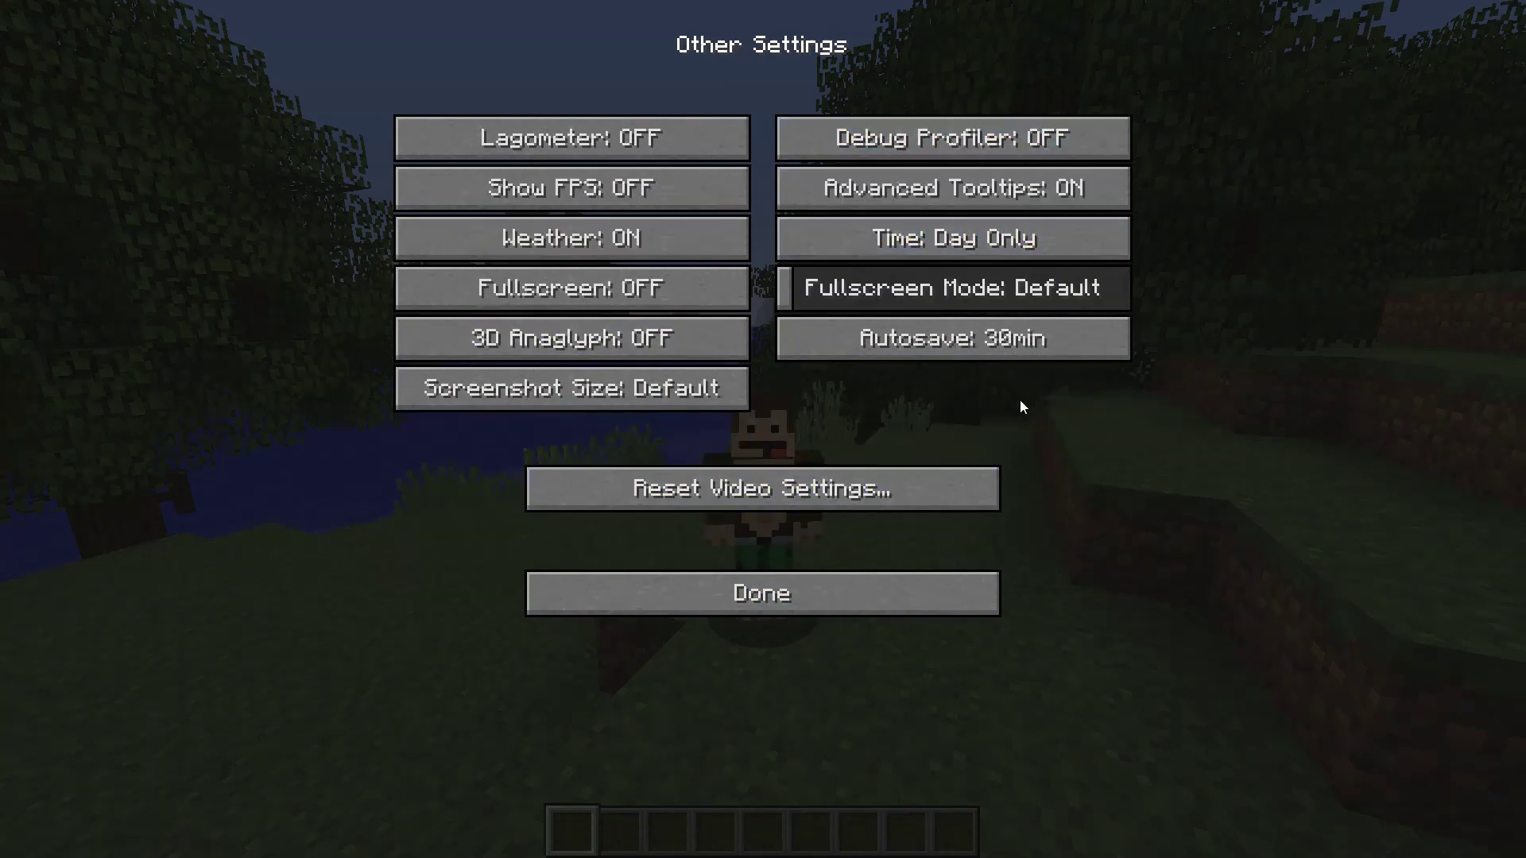
click(917, 588)
click(950, 534)
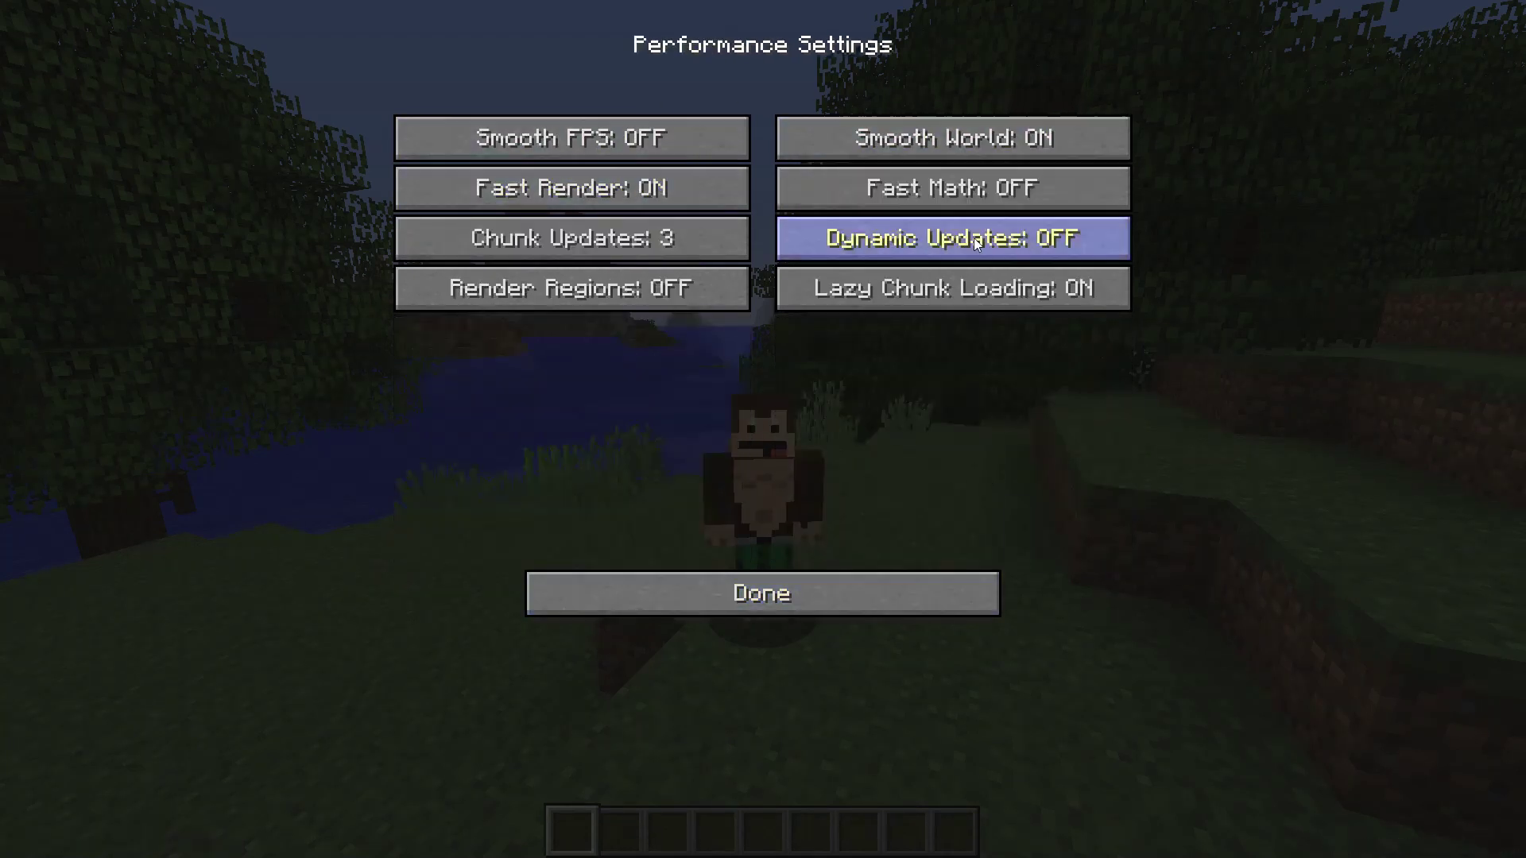
click(881, 591)
click(937, 446)
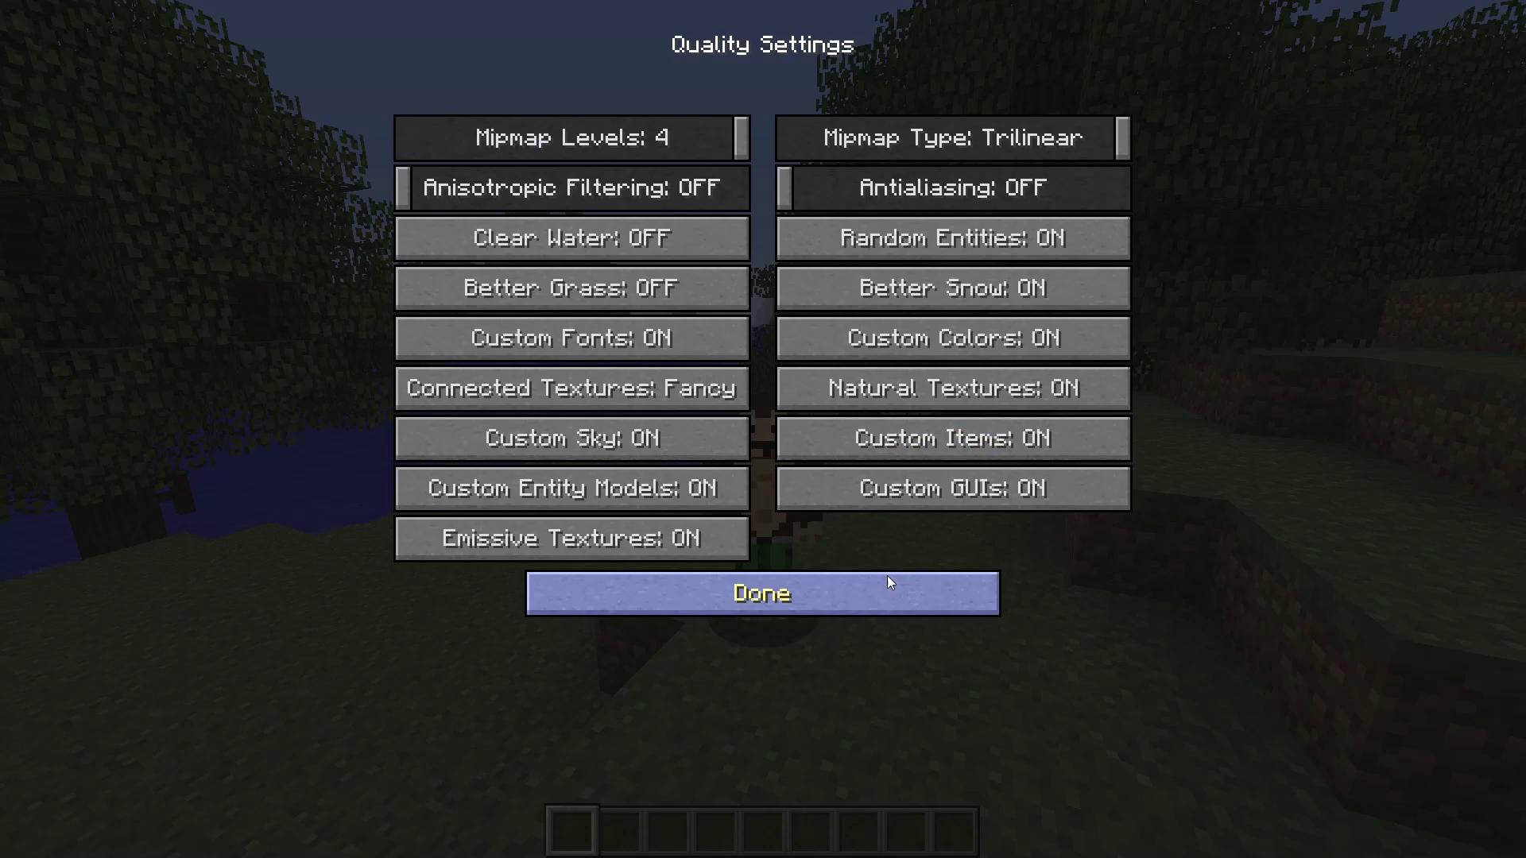
click(887, 580)
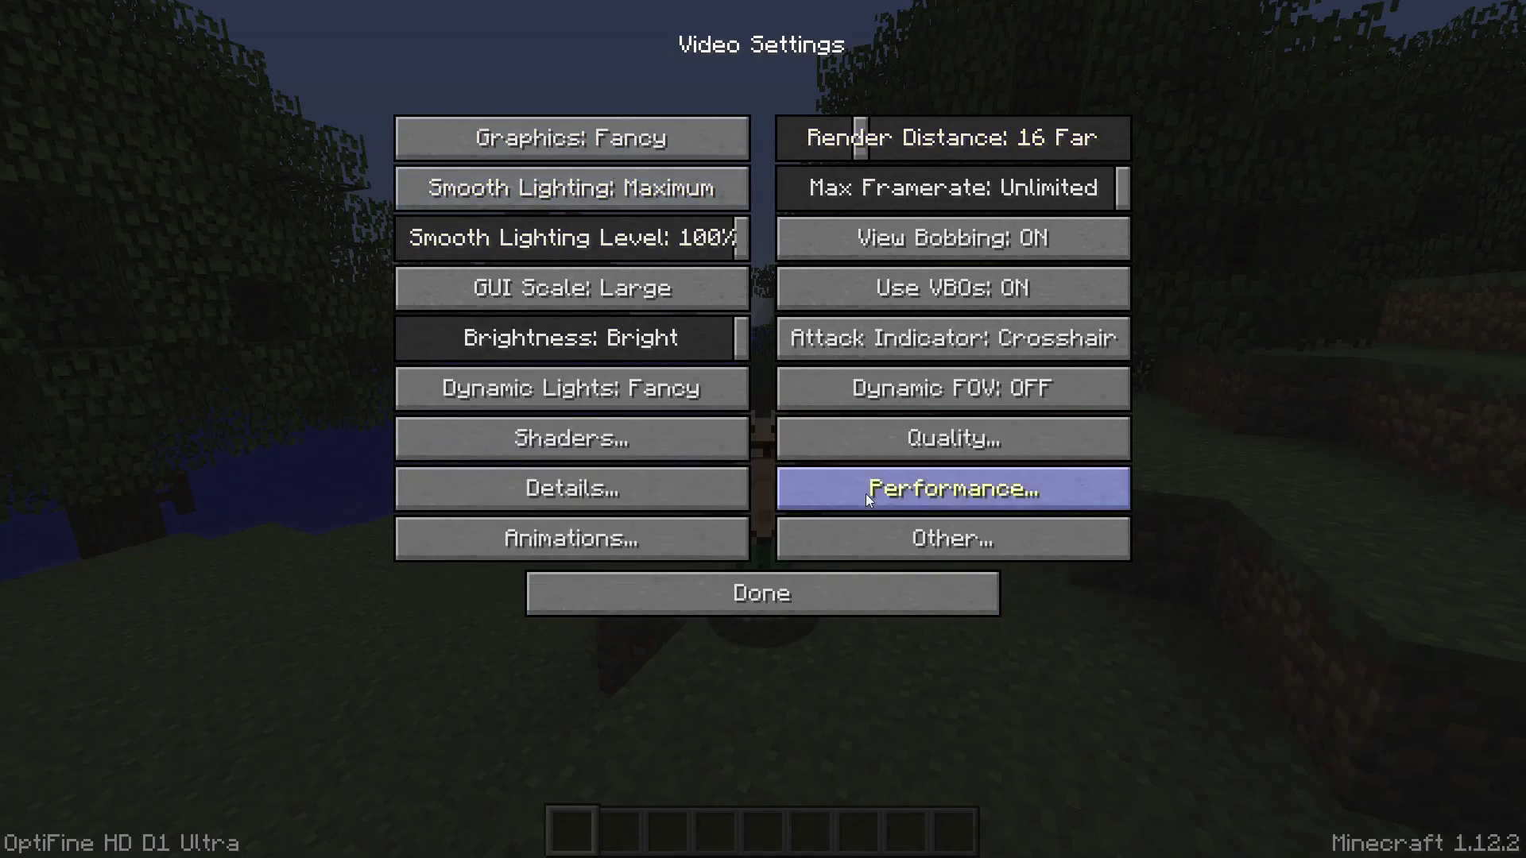
Close Video Settings and Options and resume playing in the world
click(804, 593)
click(801, 579)
click(736, 270)
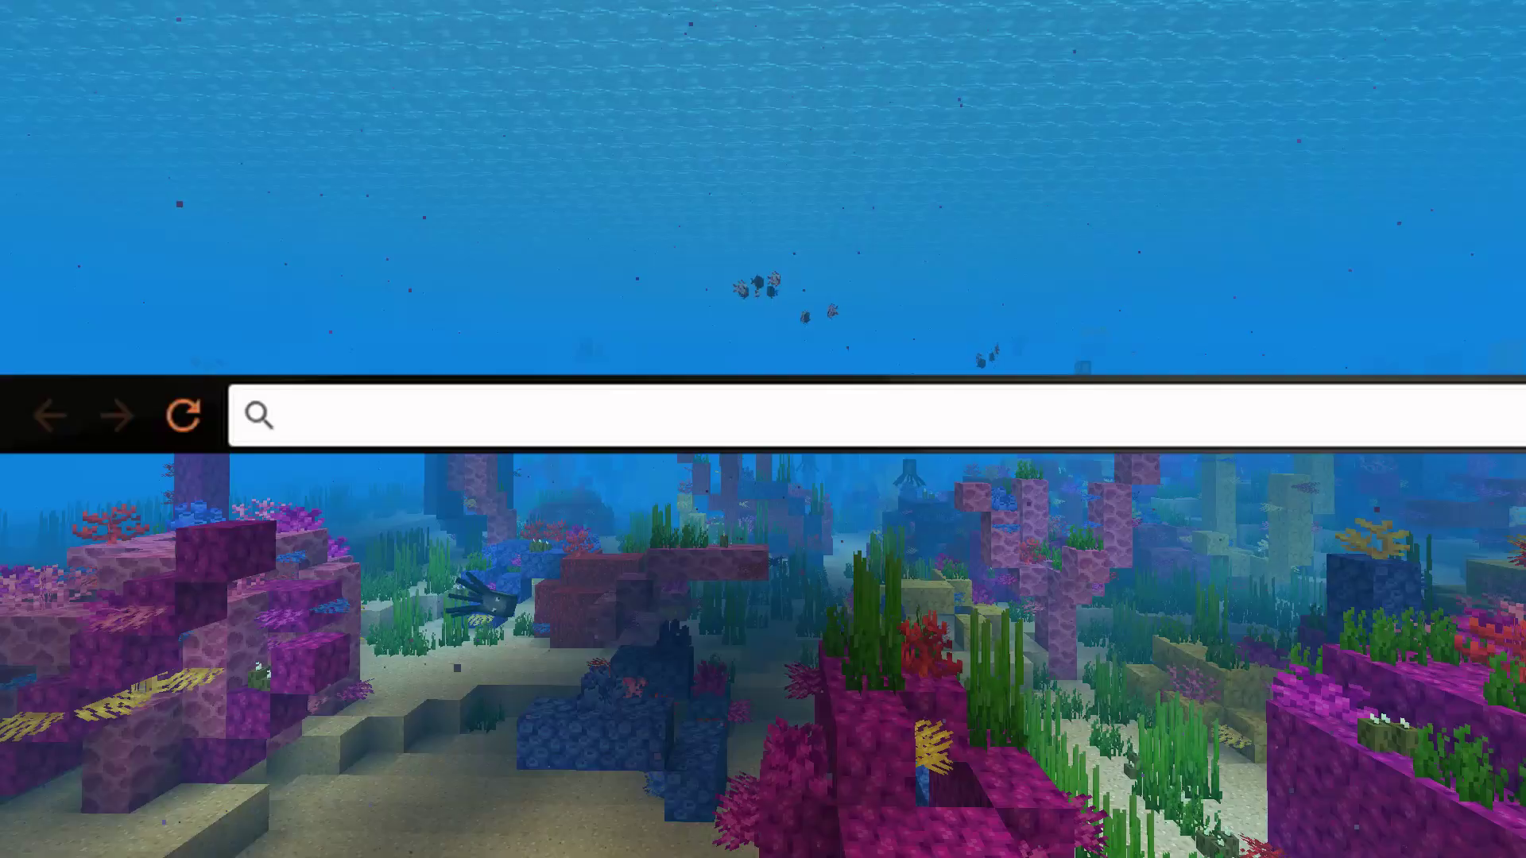
Load optifine.net from Chrome's address bar
click(913, 416)
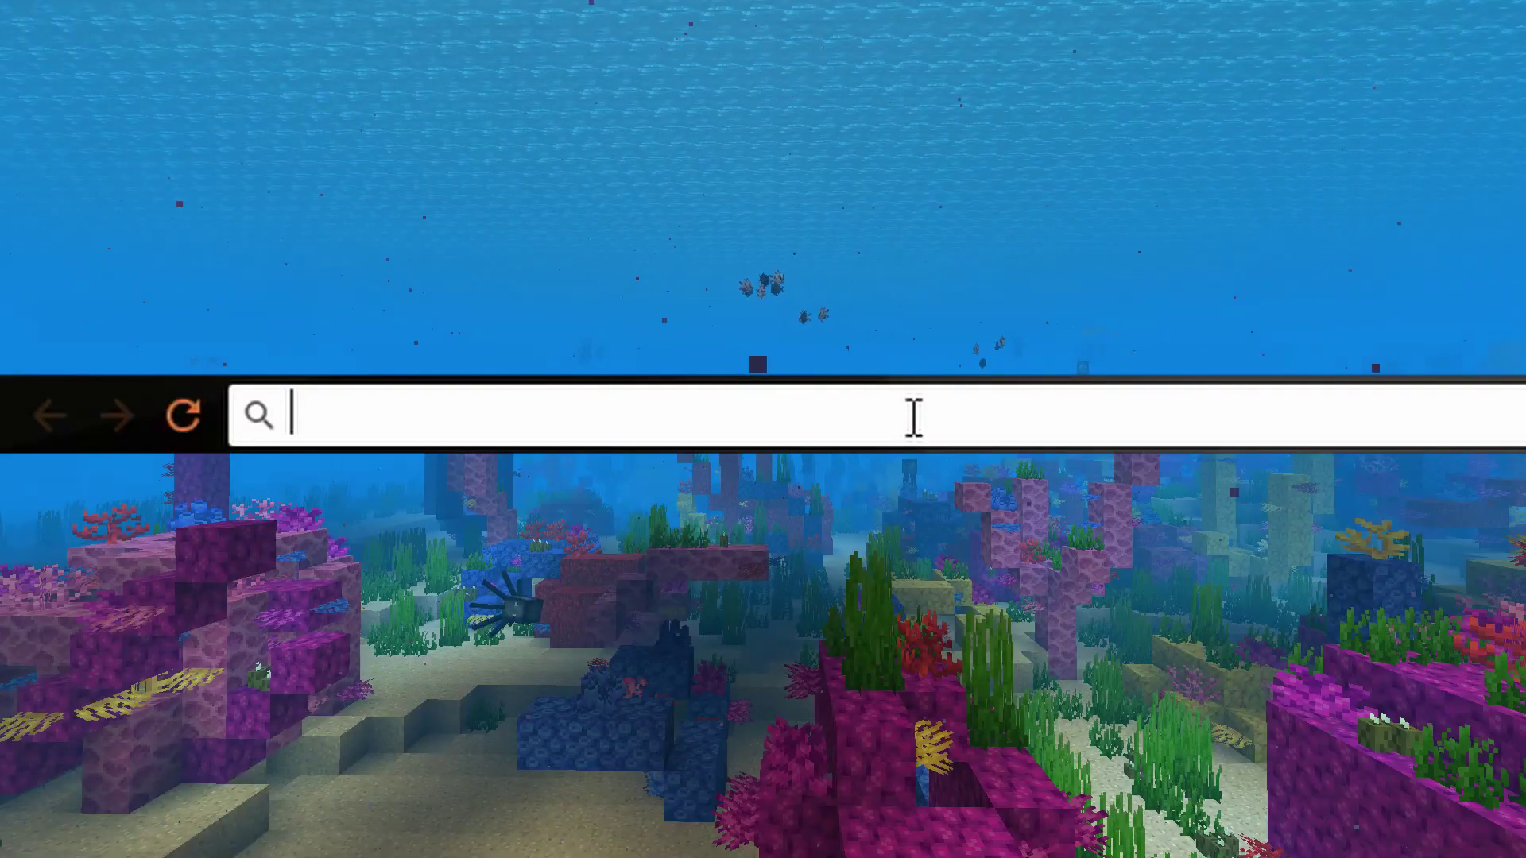
text(op)
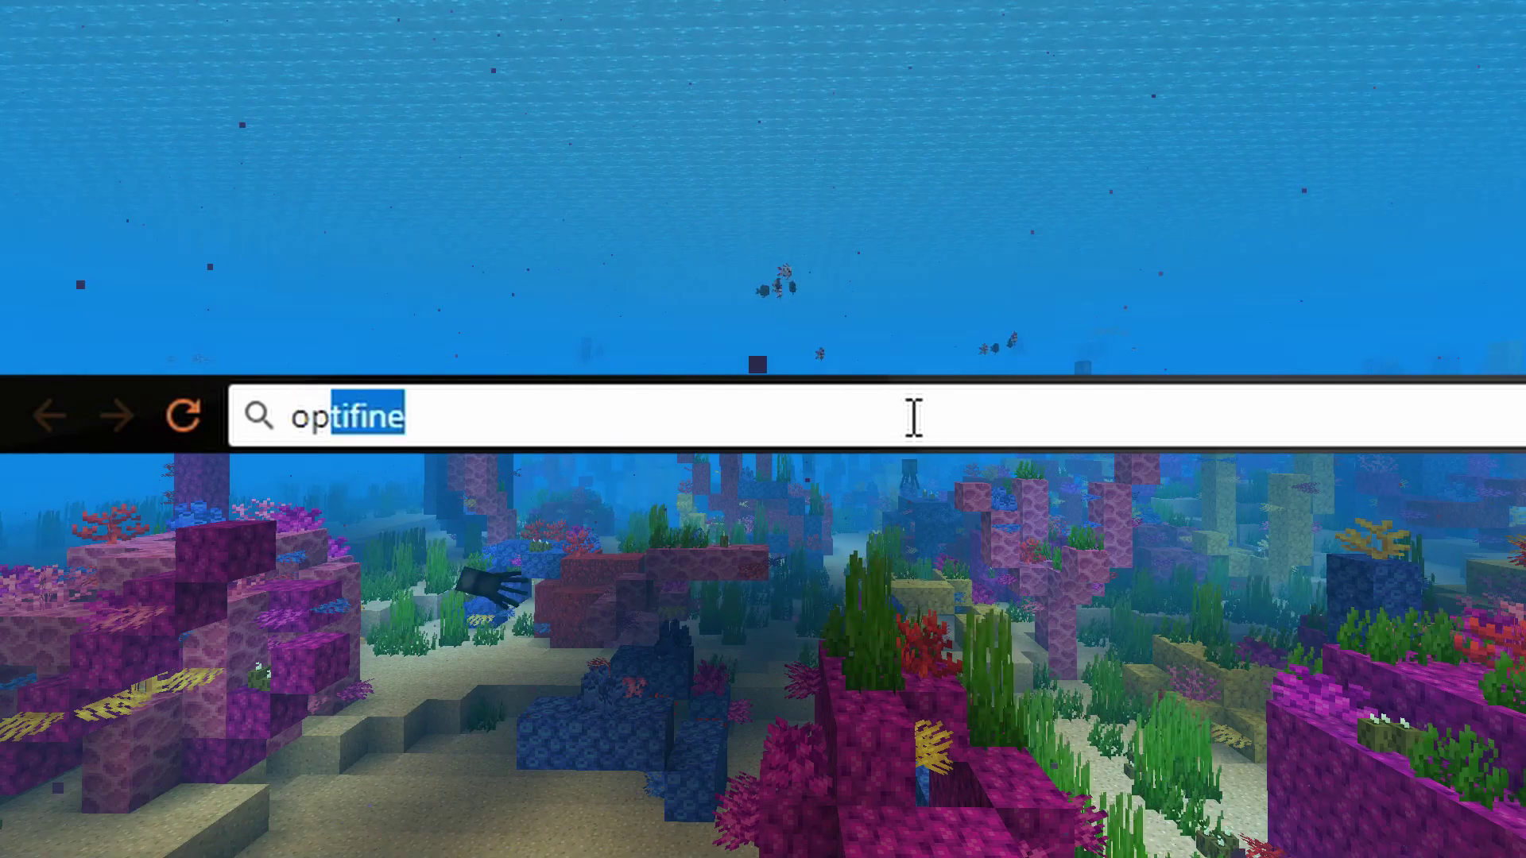
text(tifine.)
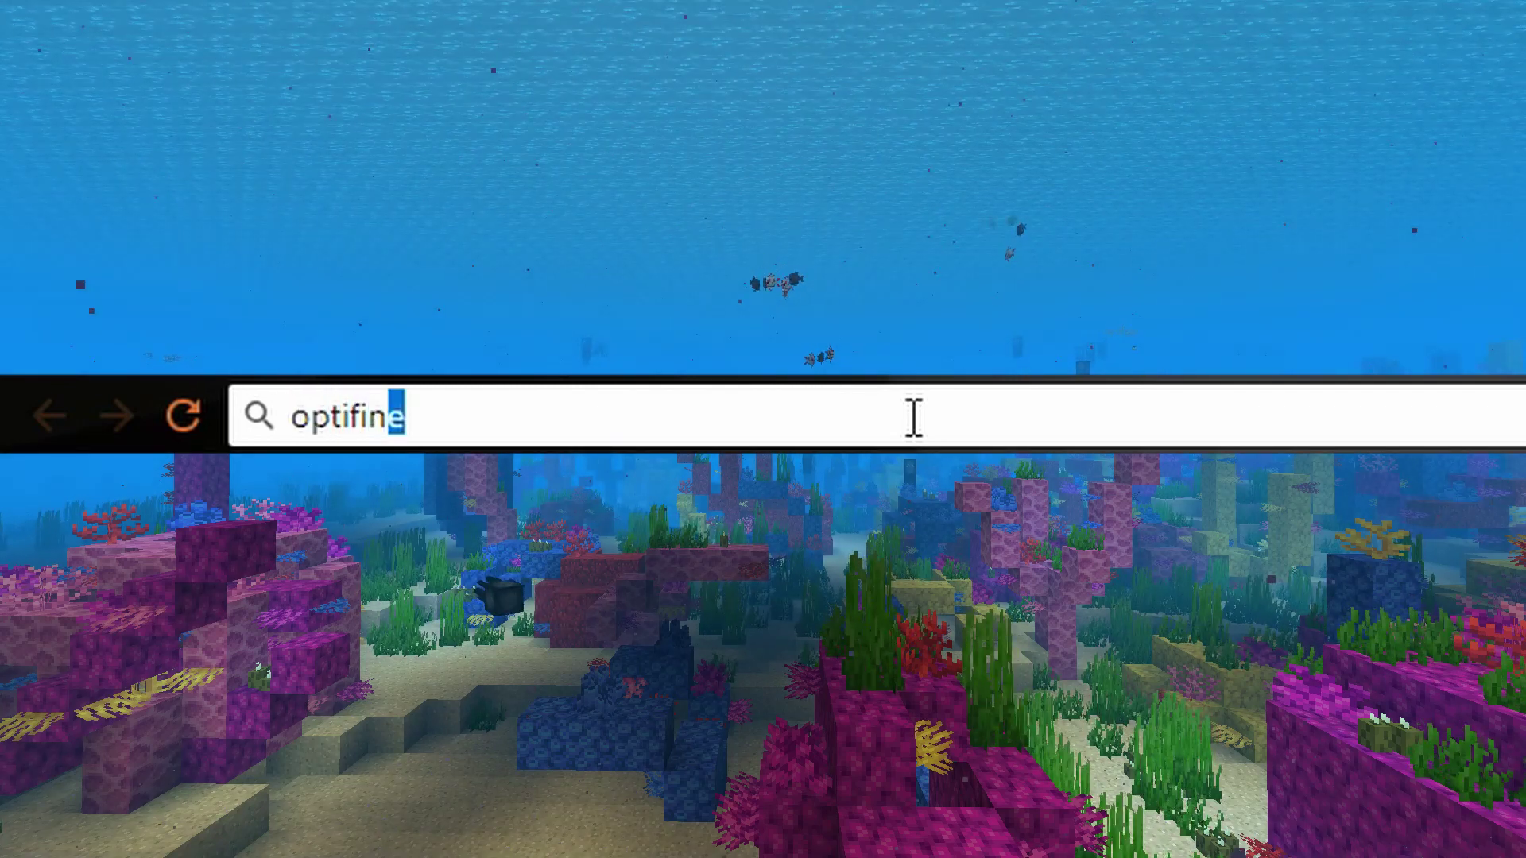
text(net)
key(Return)
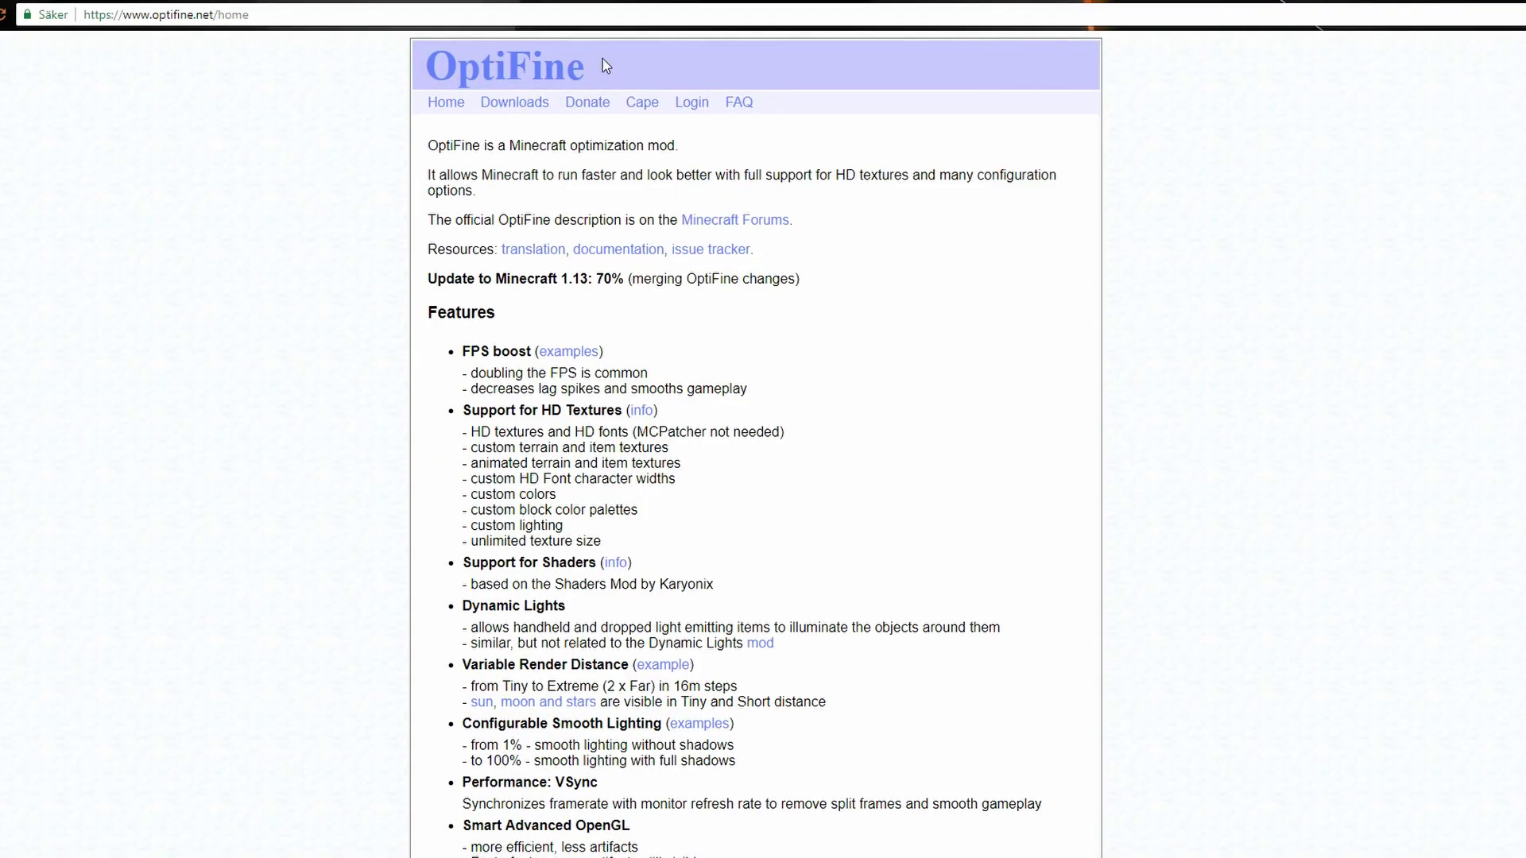
Go to the OptiFine Downloads page and expand the Preview versions list
click(531, 106)
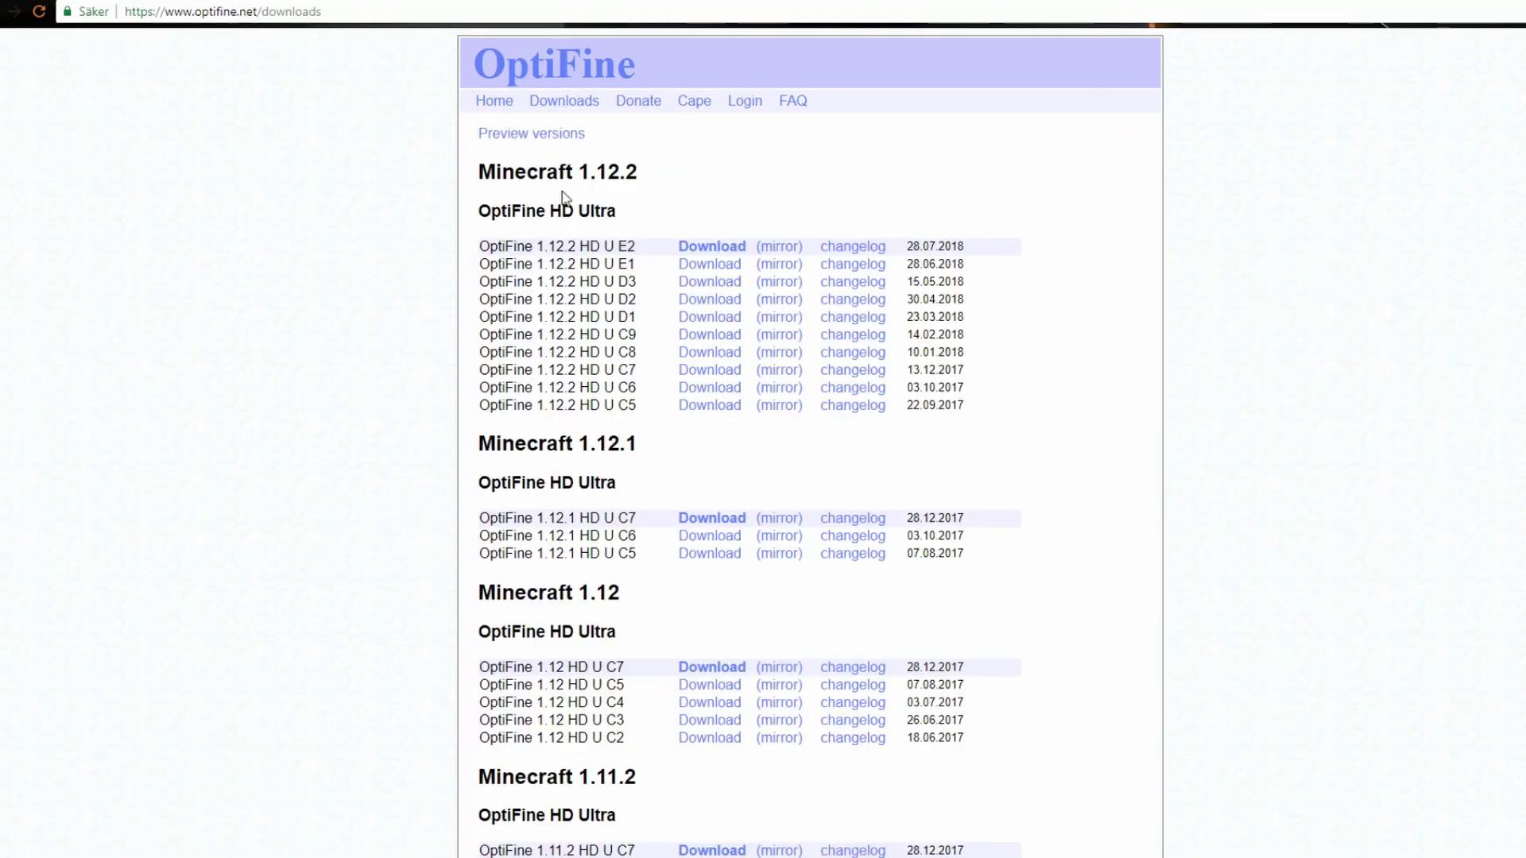
drag(579, 171, 647, 173)
click(362, 248)
scroll(365, 252, down, 20)
scroll(394, 284, up, 20)
click(539, 140)
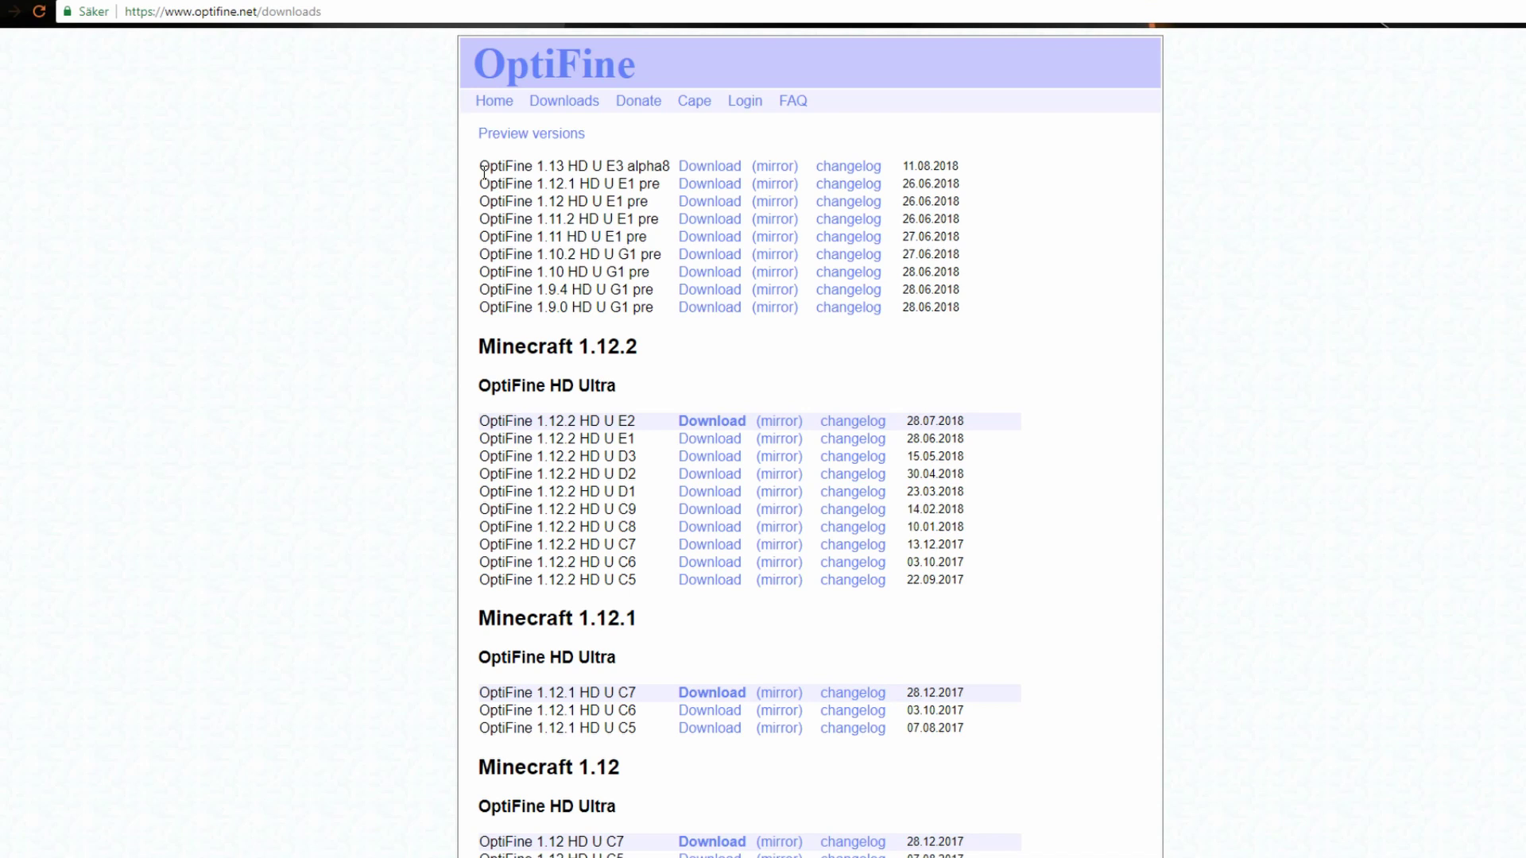
Download the OptiFine 1.13 HD U E3 alpha8 preview jar and keep it despite the warning
drag(484, 171, 667, 162)
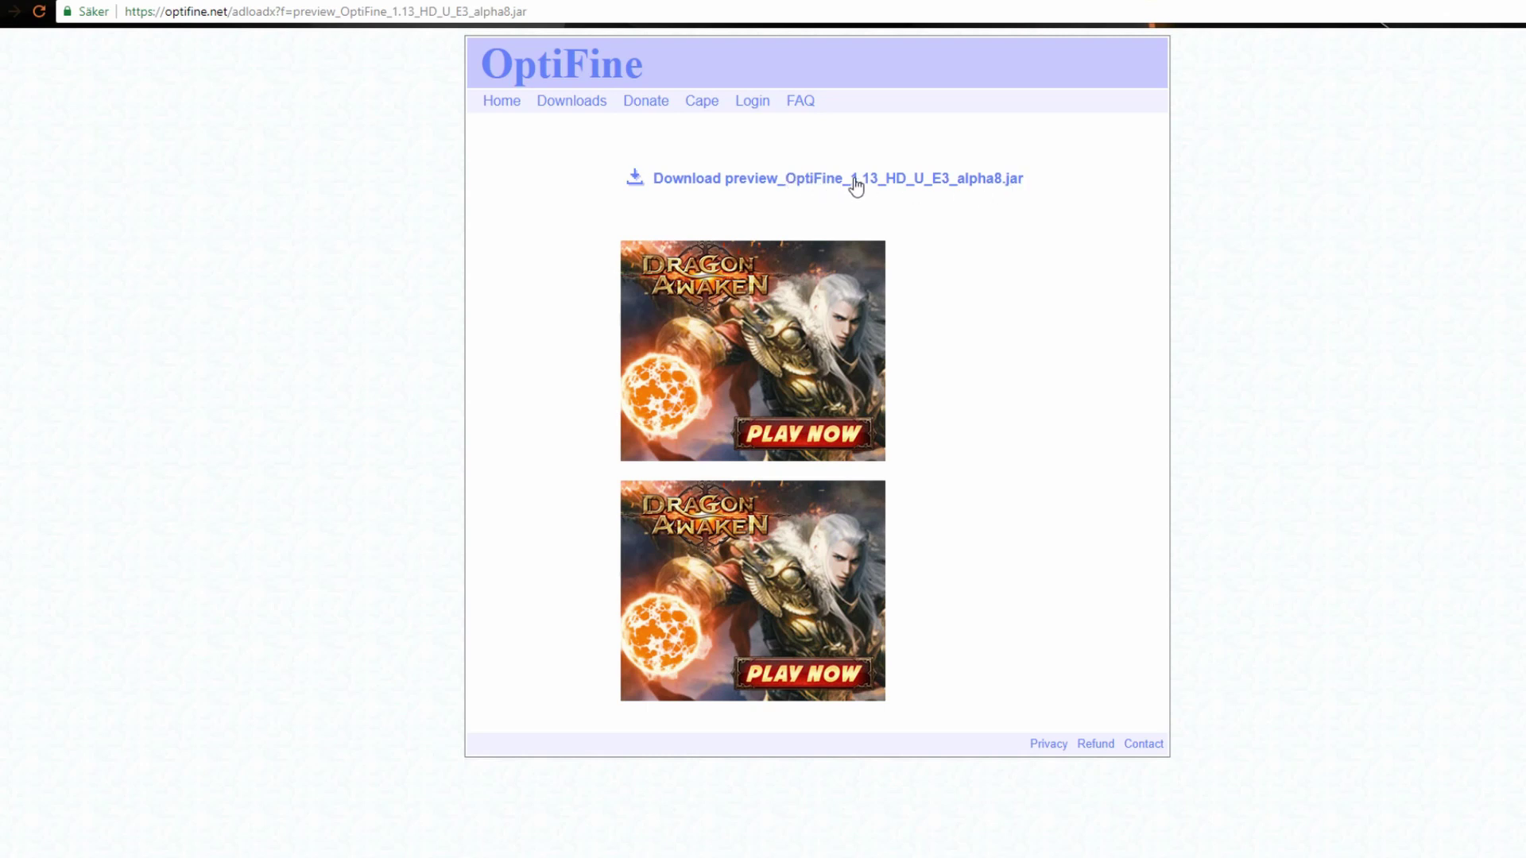
click(993, 185)
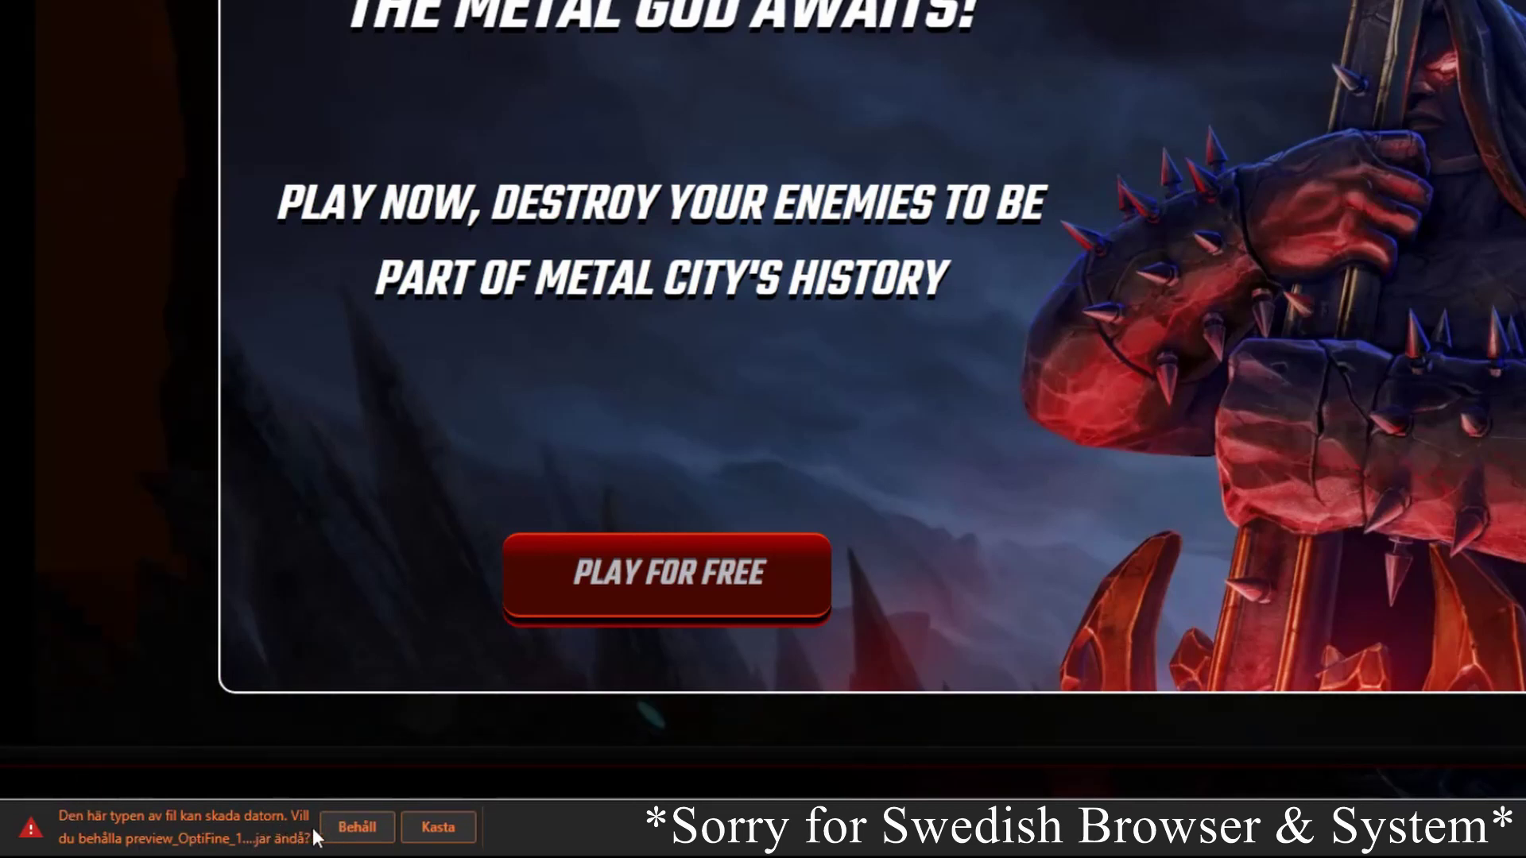
click(358, 827)
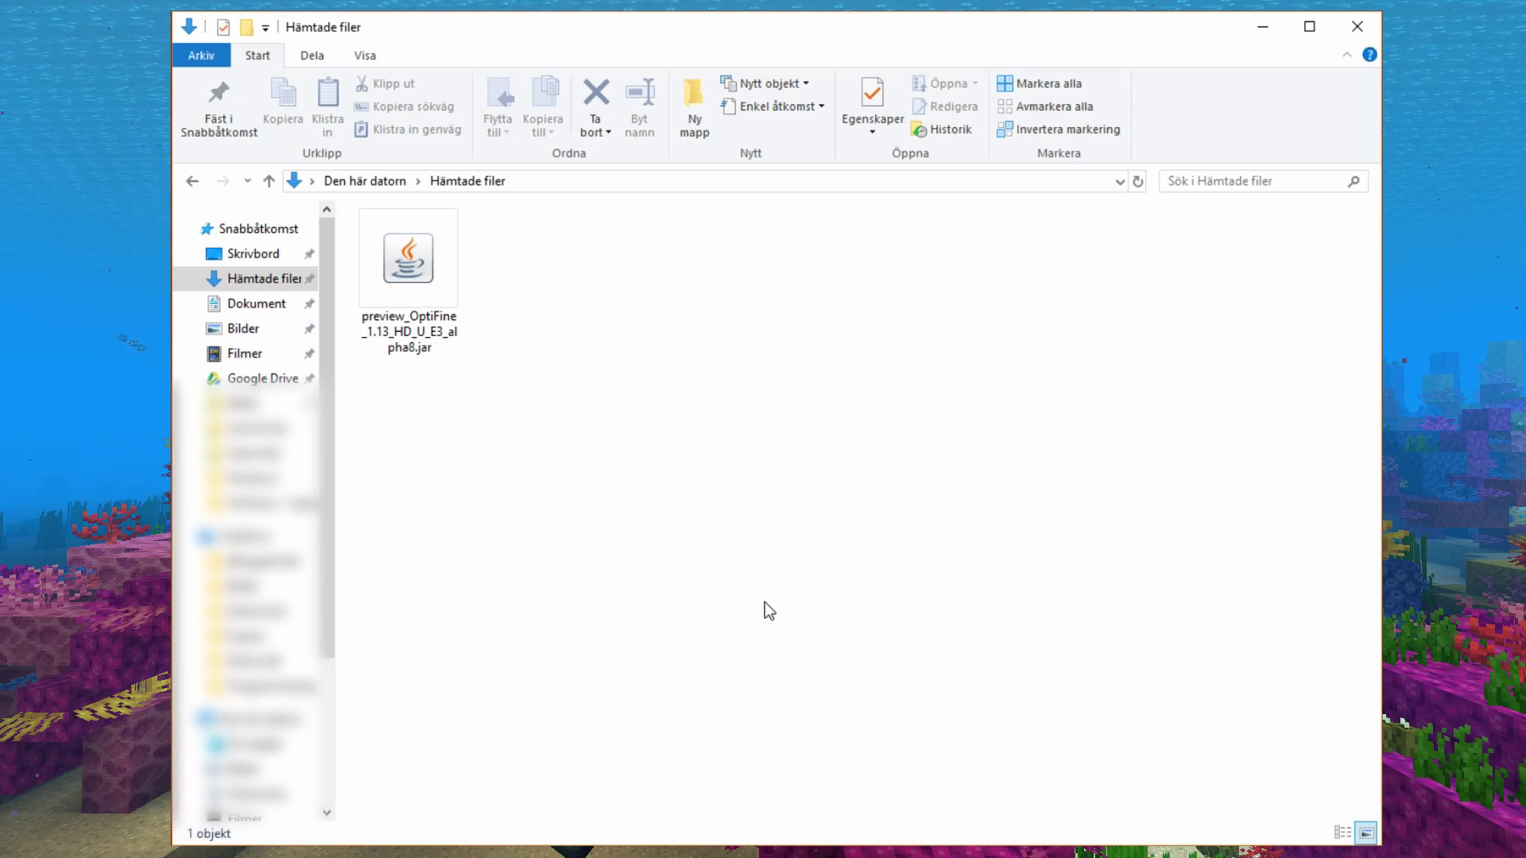
Run the alpha8 jar, install OptiFine into .minecraft, and confirm the success message
double_click(436, 322)
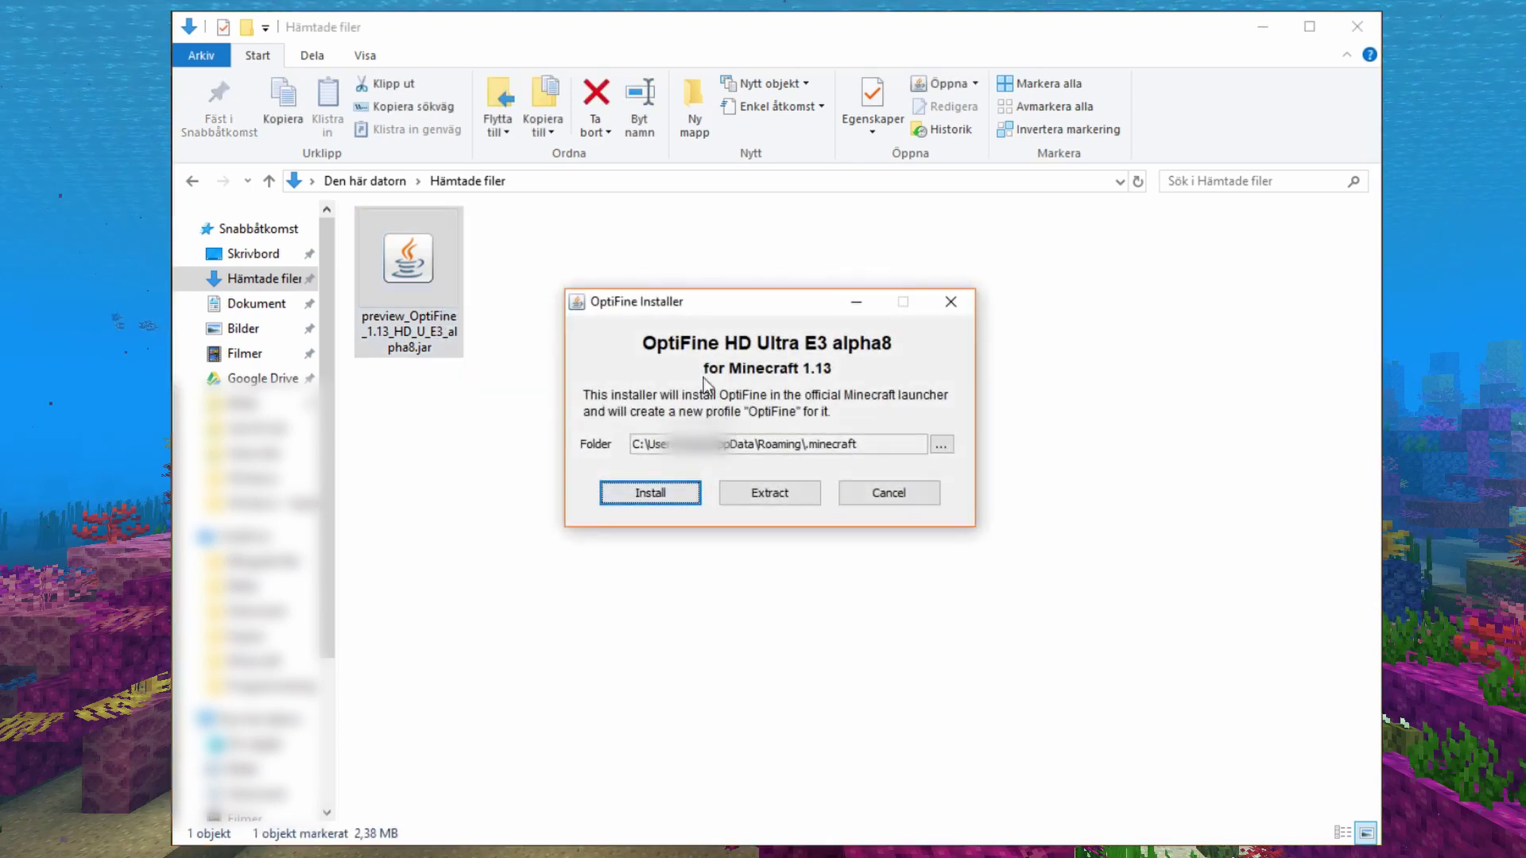
drag(793, 298, 781, 294)
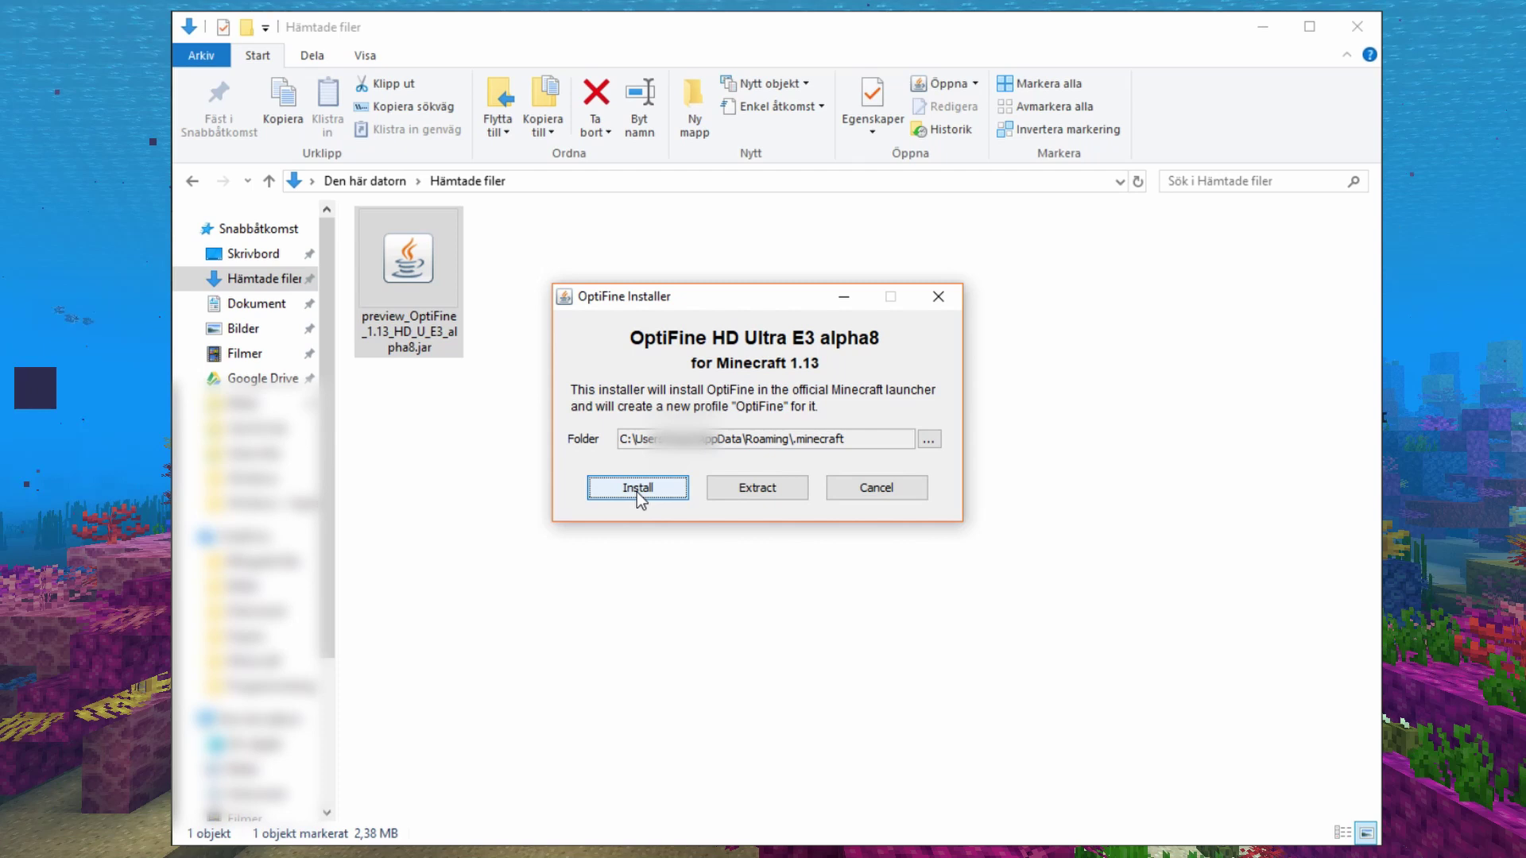
key(shift+Tab)
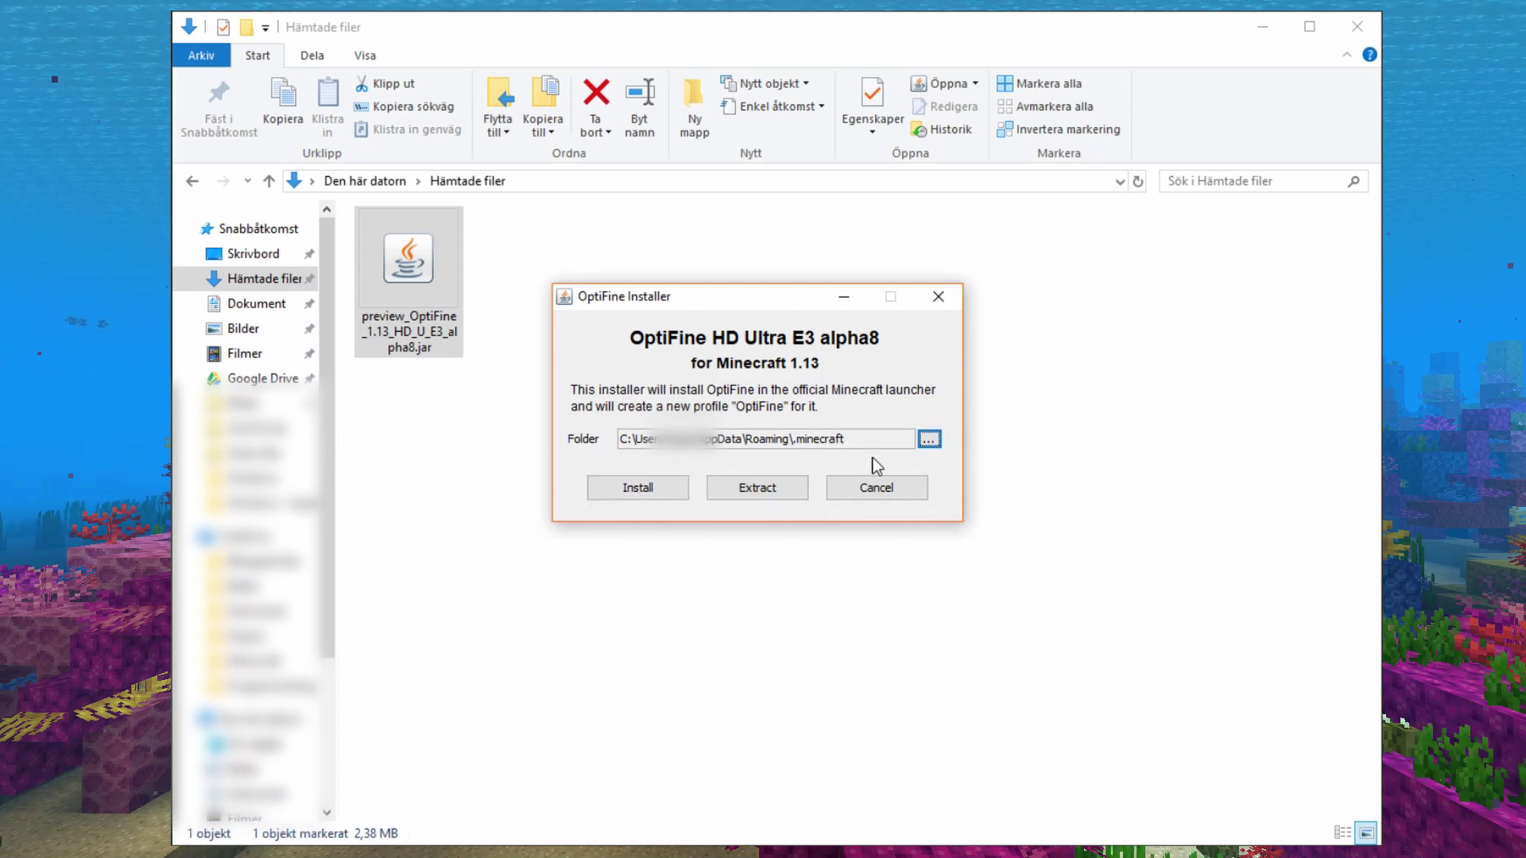
click(635, 493)
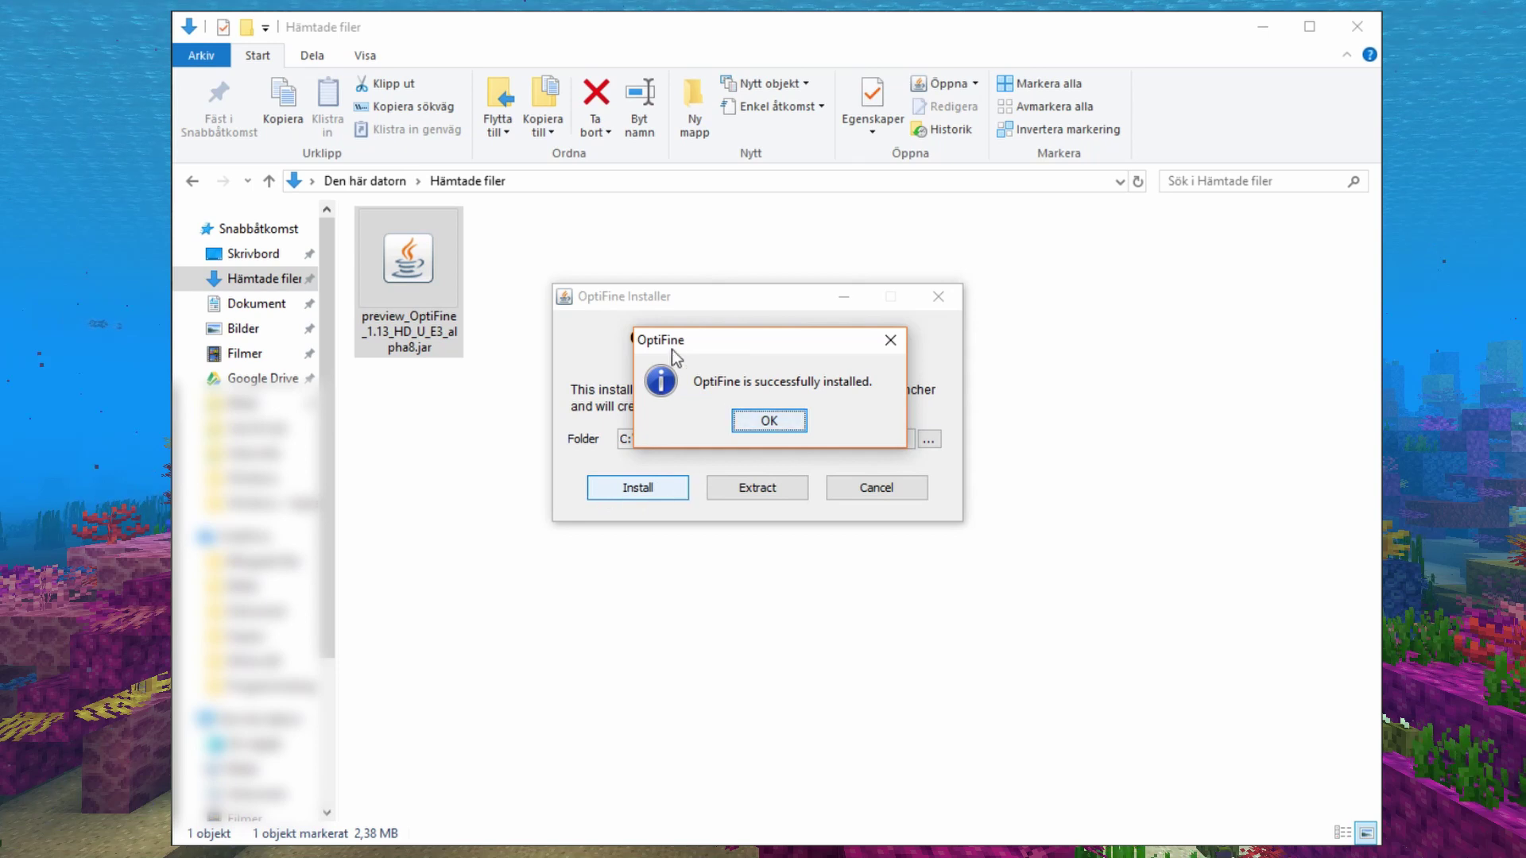
click(798, 429)
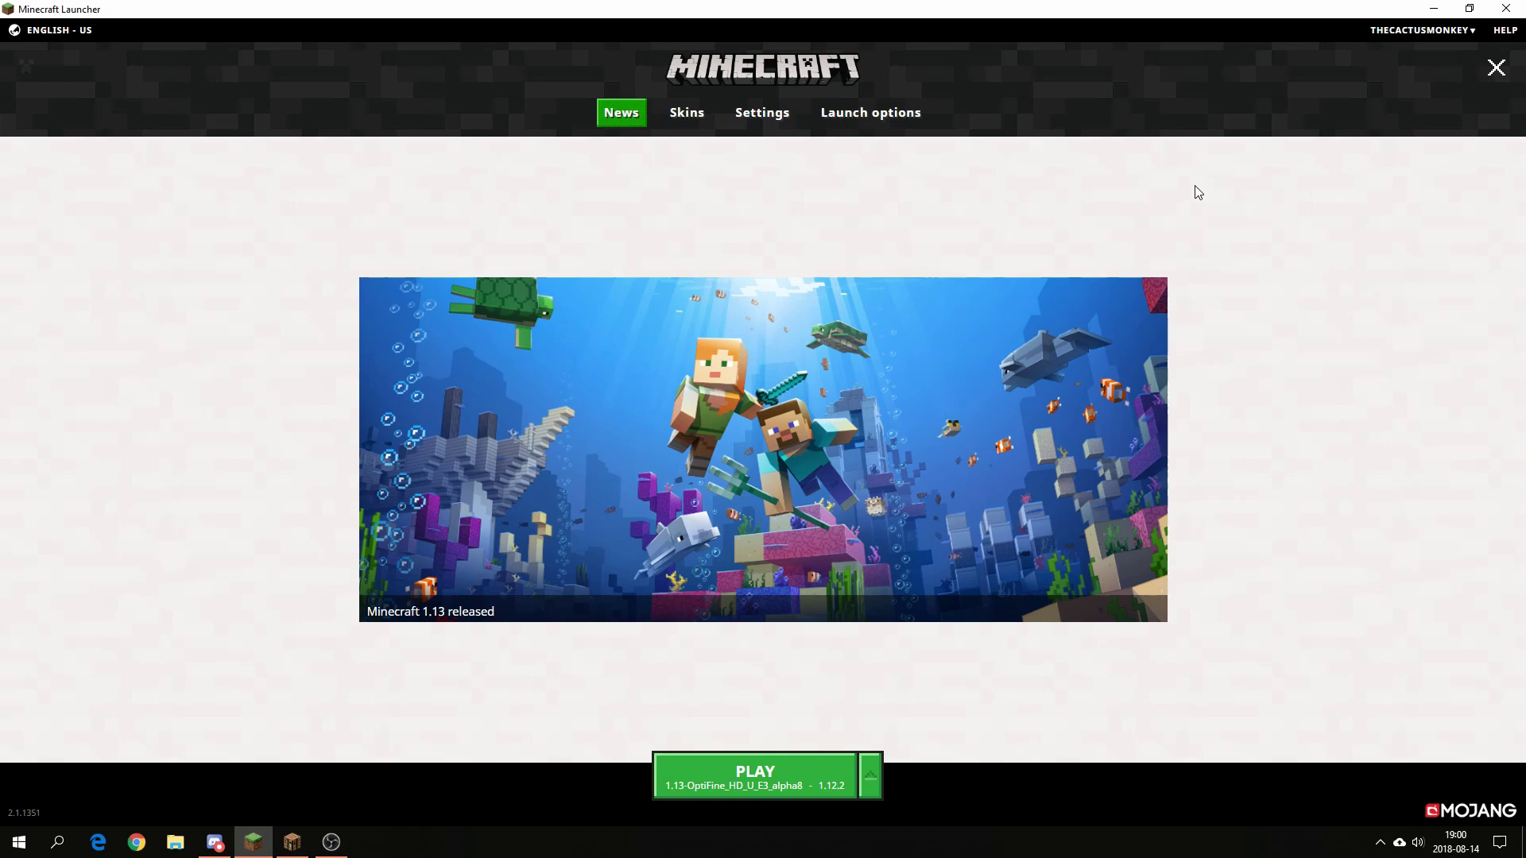
Add a new installation 'Optifine 1.13' using release 1.13-OptiFine_HD_U_E3_alpha8
click(886, 123)
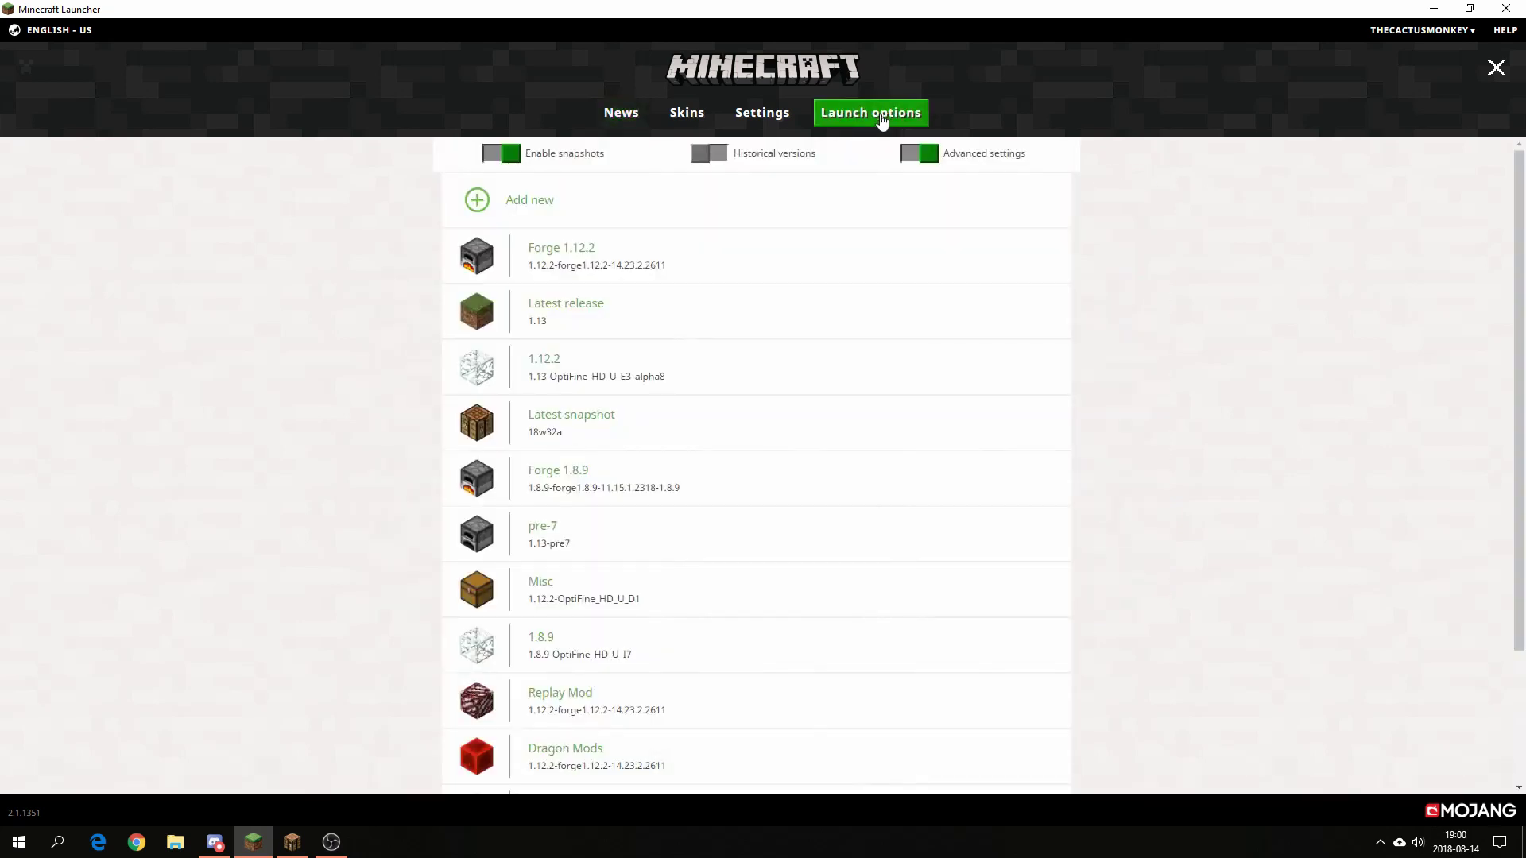
click(606, 223)
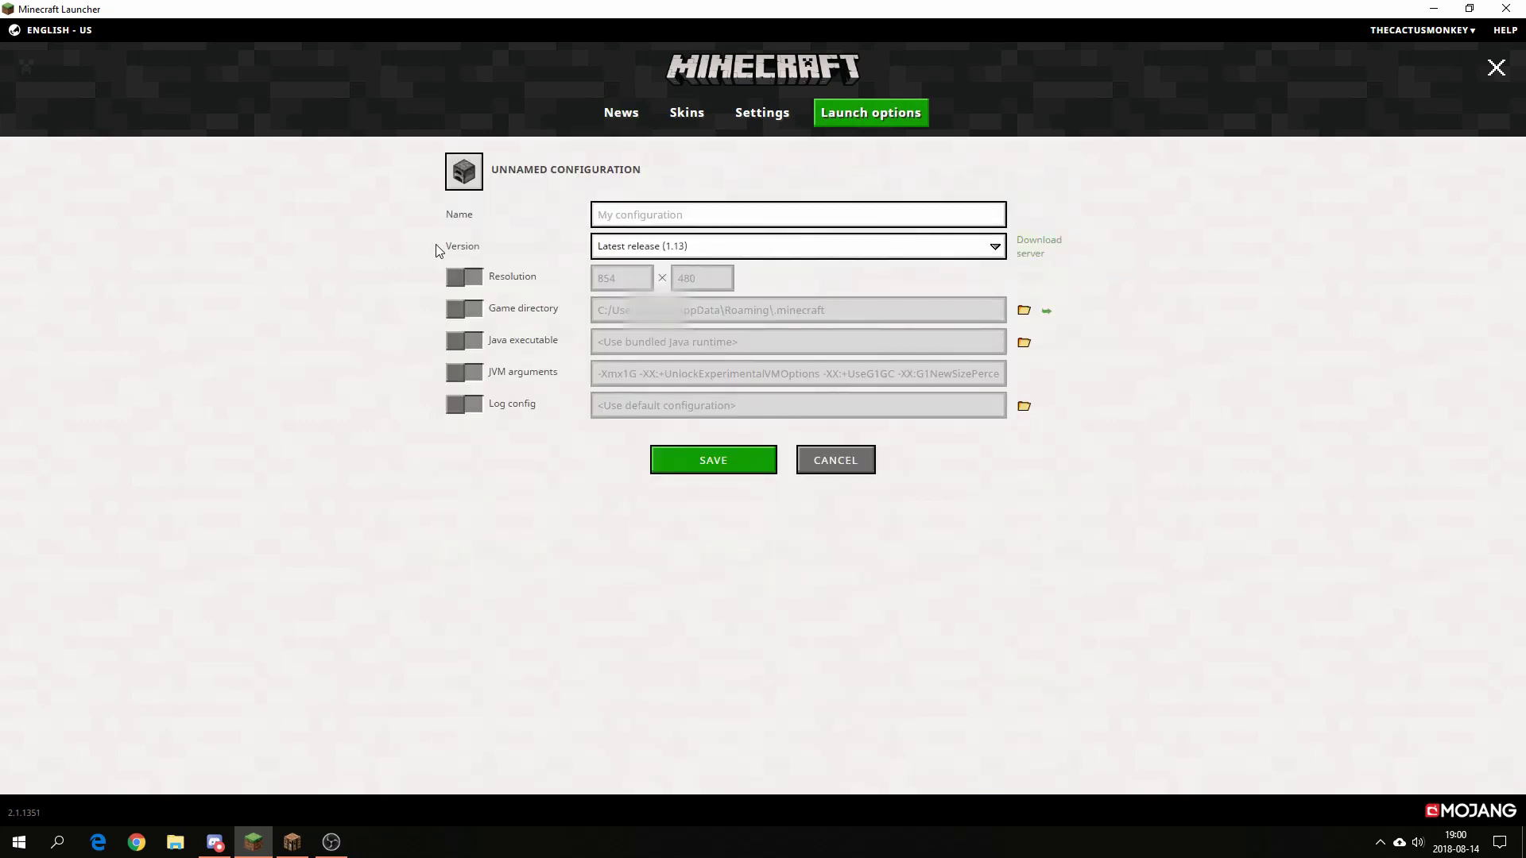
click(671, 248)
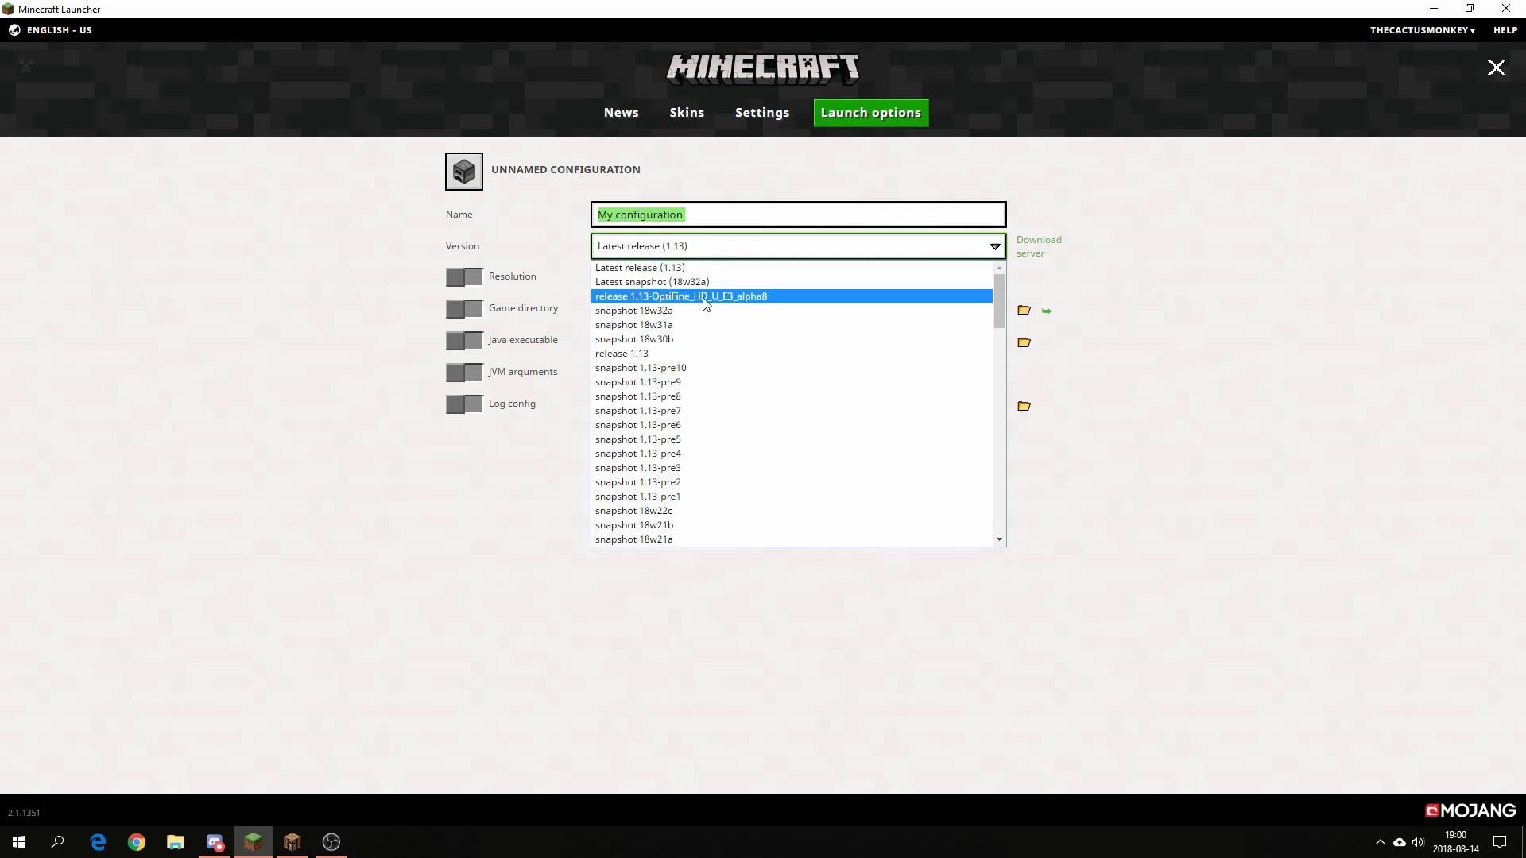
click(758, 297)
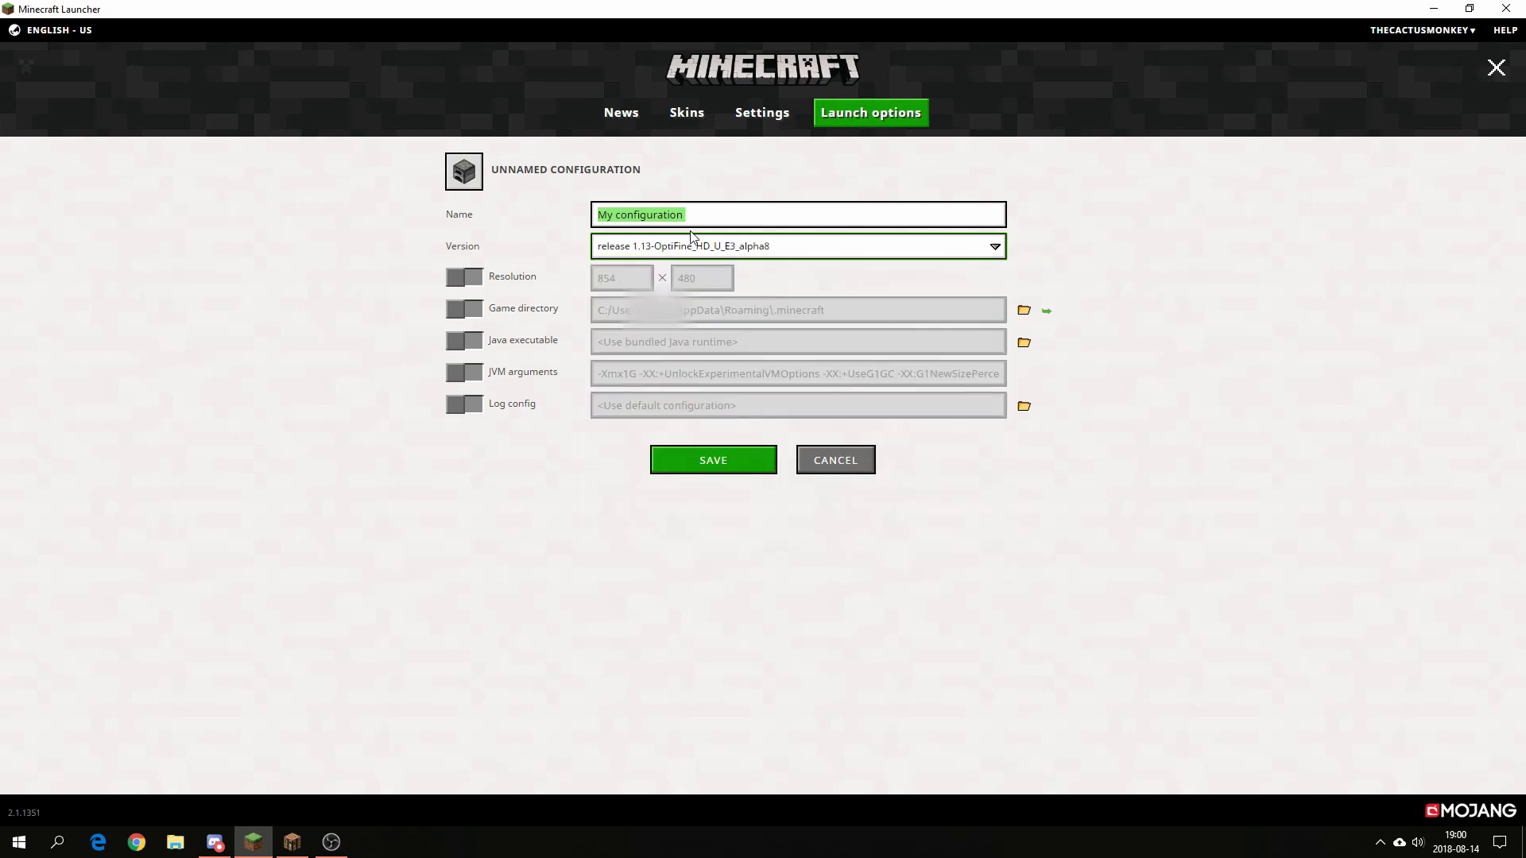
text(Opt)
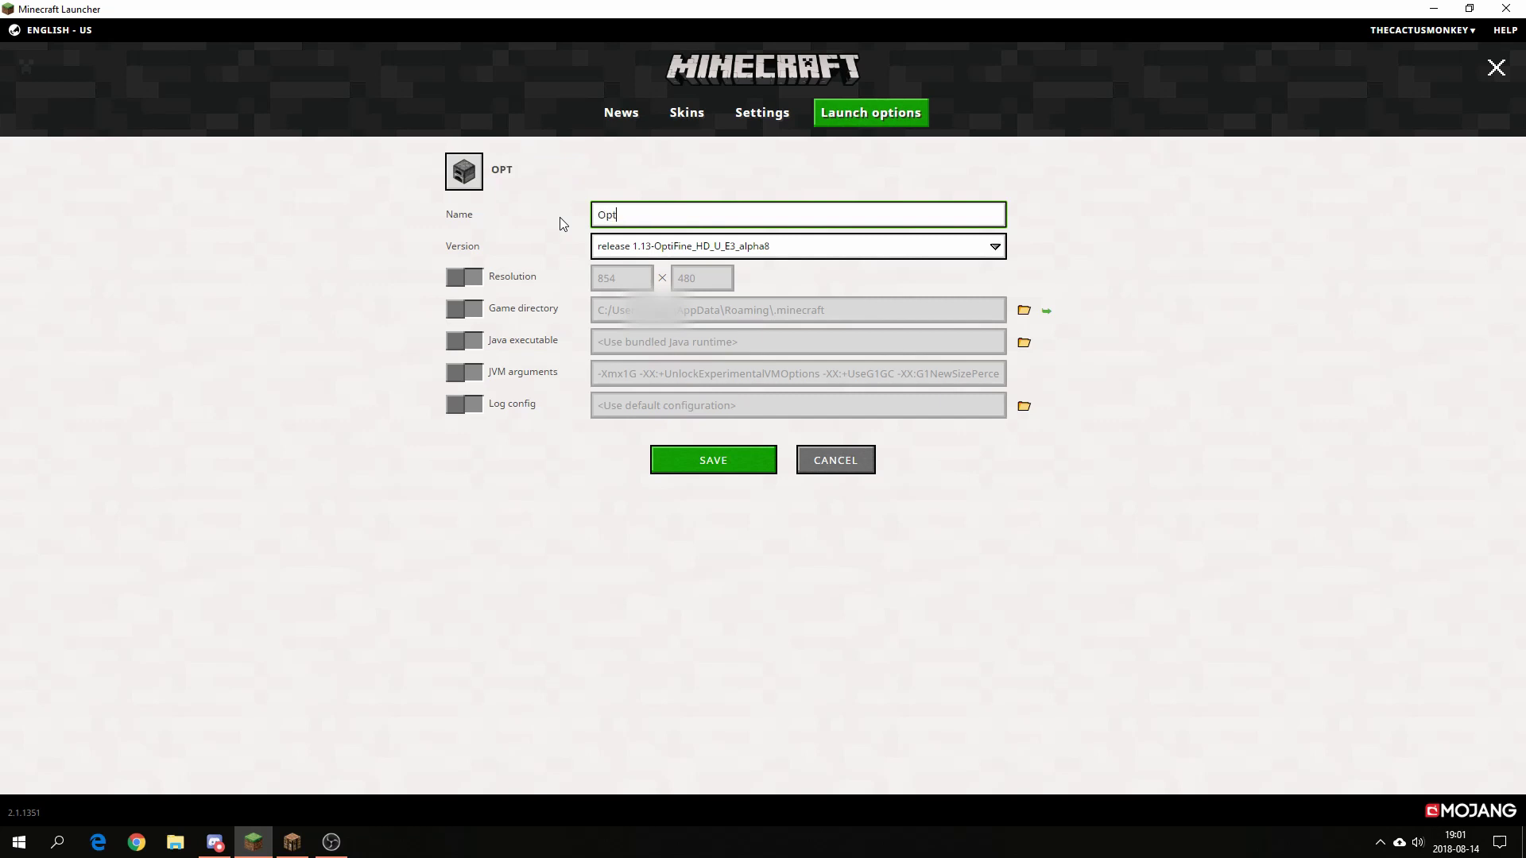
text(ifine 1.13)
Enable JVM arguments and set the memory allocation to -Xmx3G
click(662, 437)
click(469, 372)
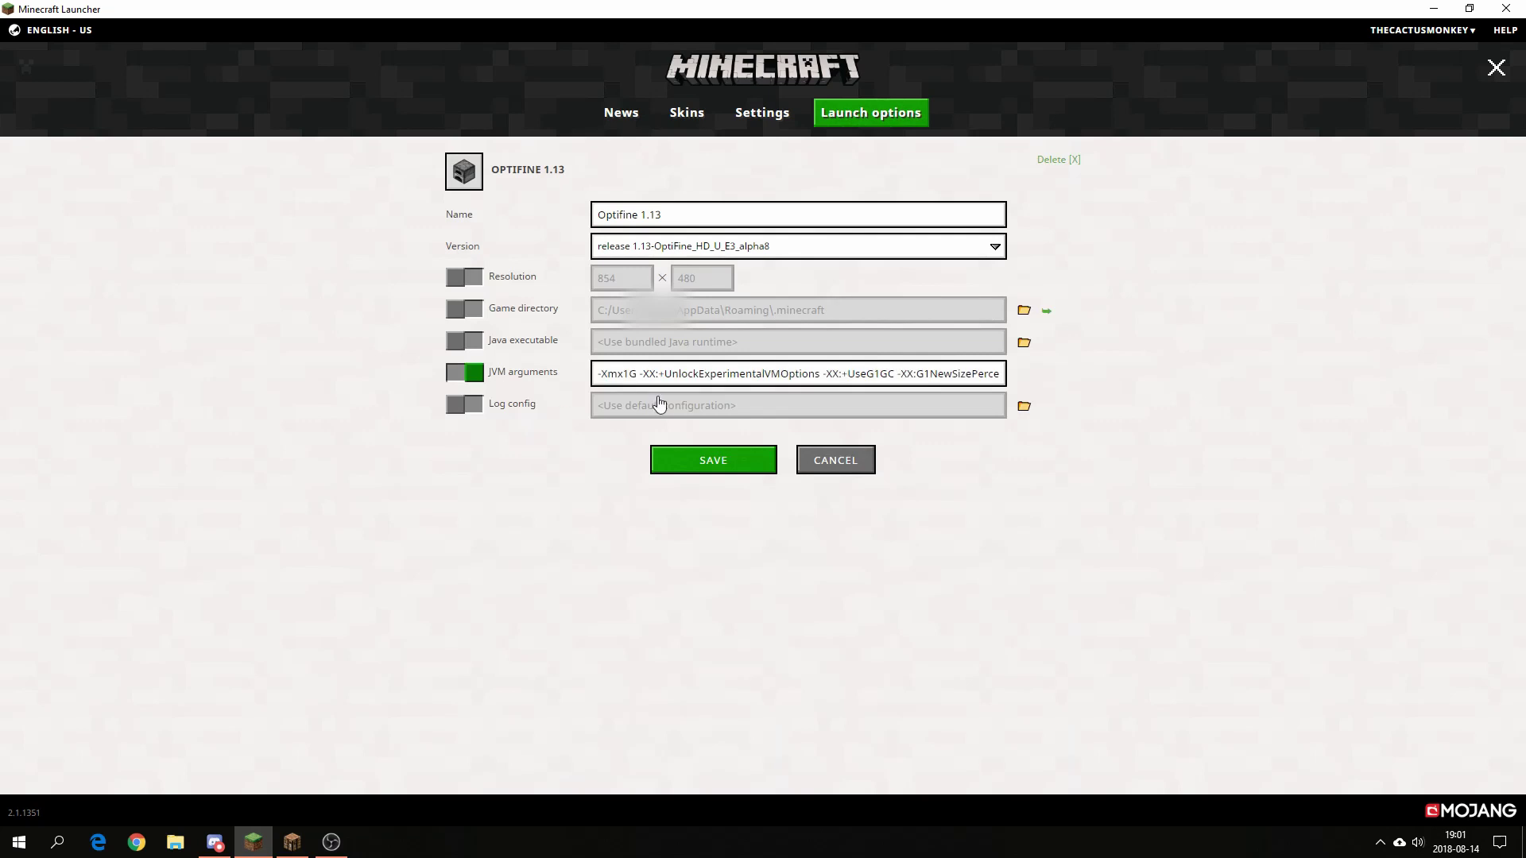
click(632, 381)
key(ctrl+a)
key(End)
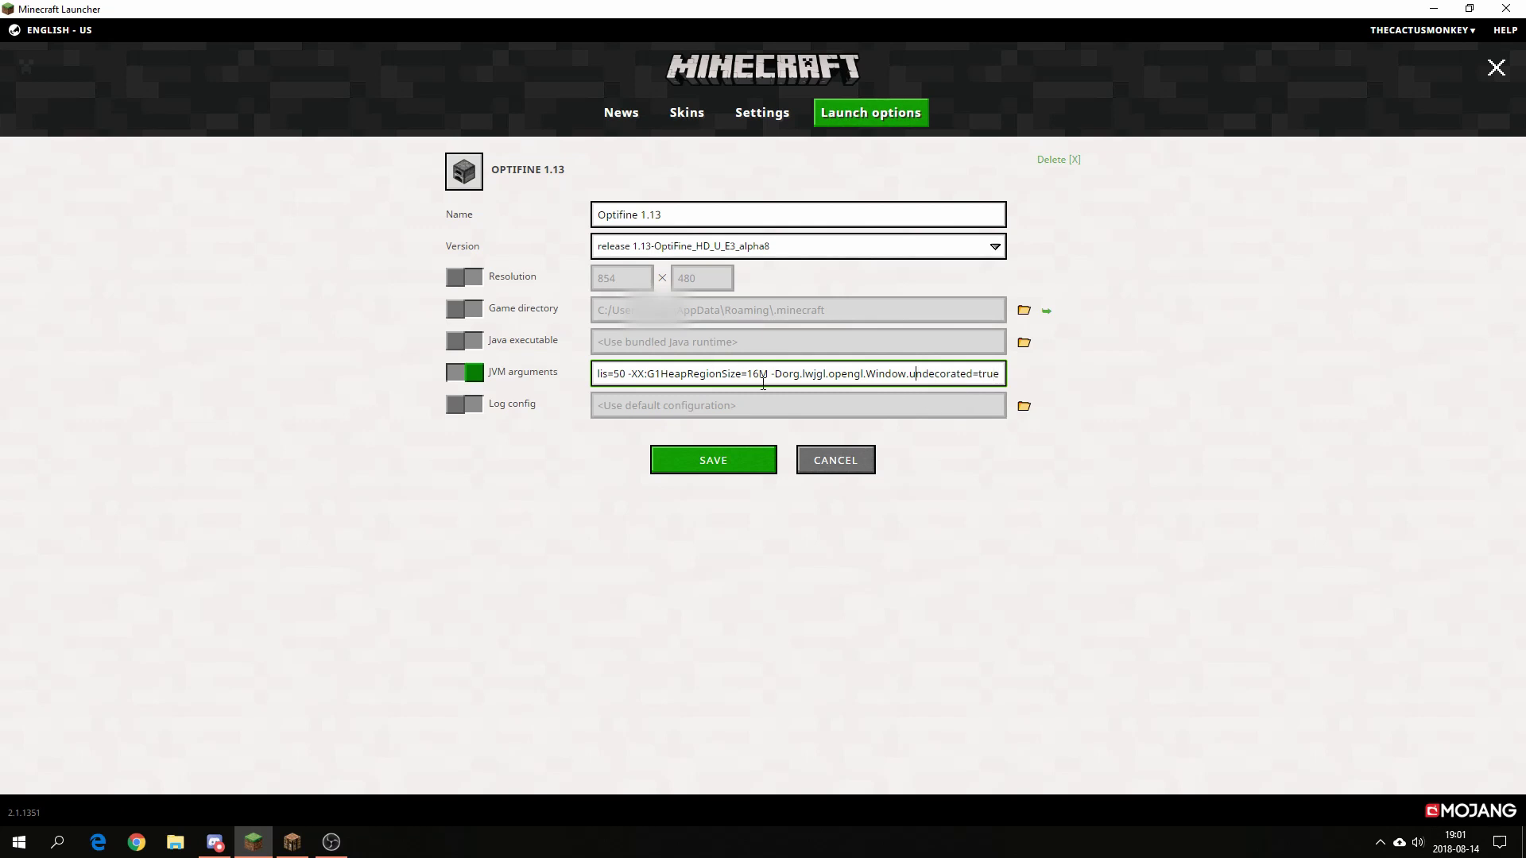
key(Home)
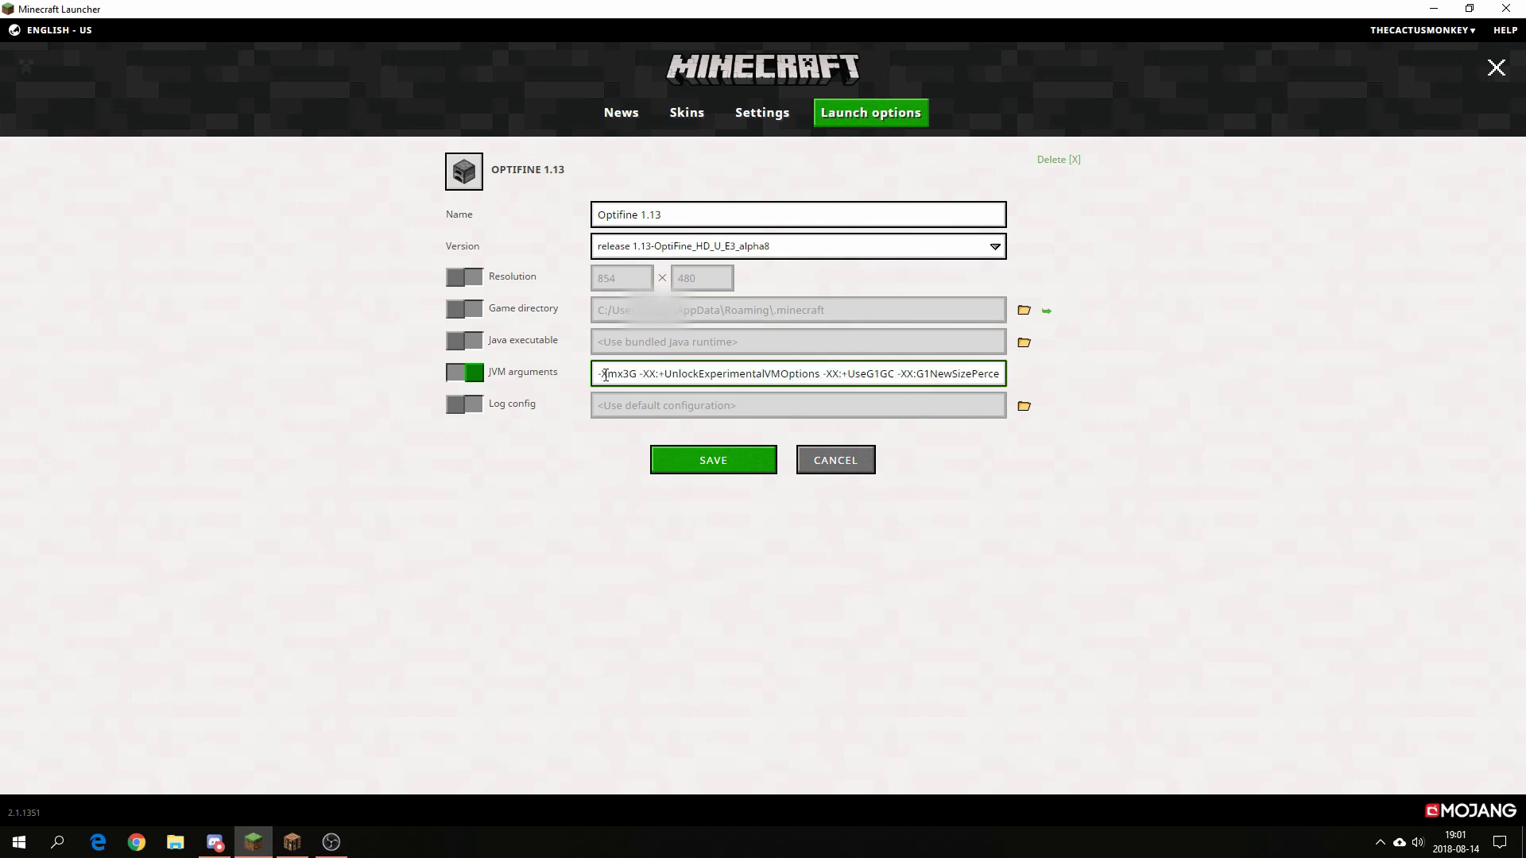
drag(637, 376, 626, 376)
click(487, 307)
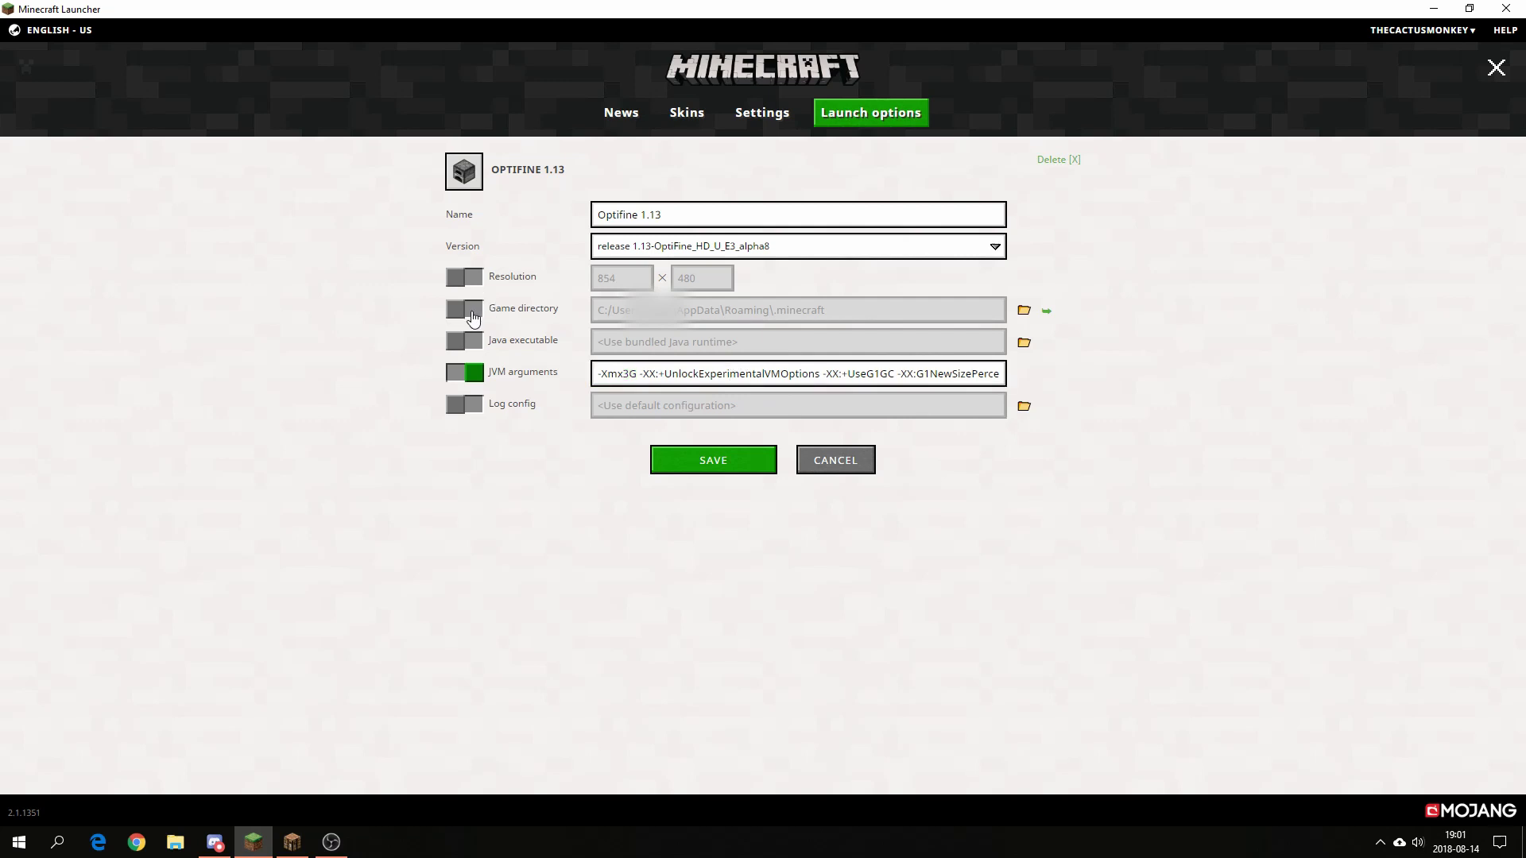
Set the game directory to .minecraft\Profiles\1.13 and save the installation
click(473, 316)
drag(594, 310, 902, 311)
key(ctrl+v)
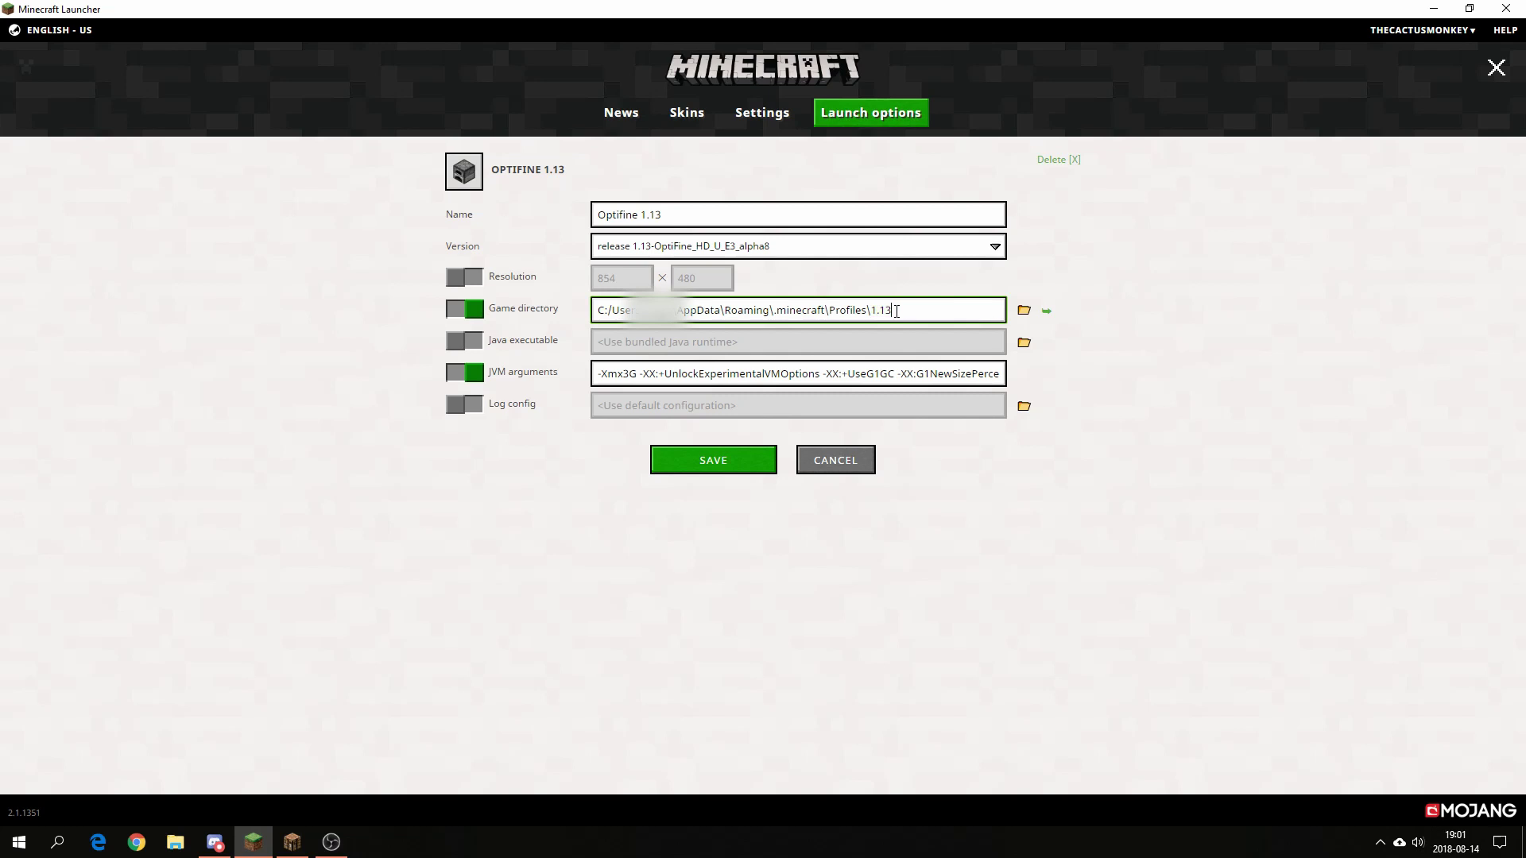
click(702, 461)
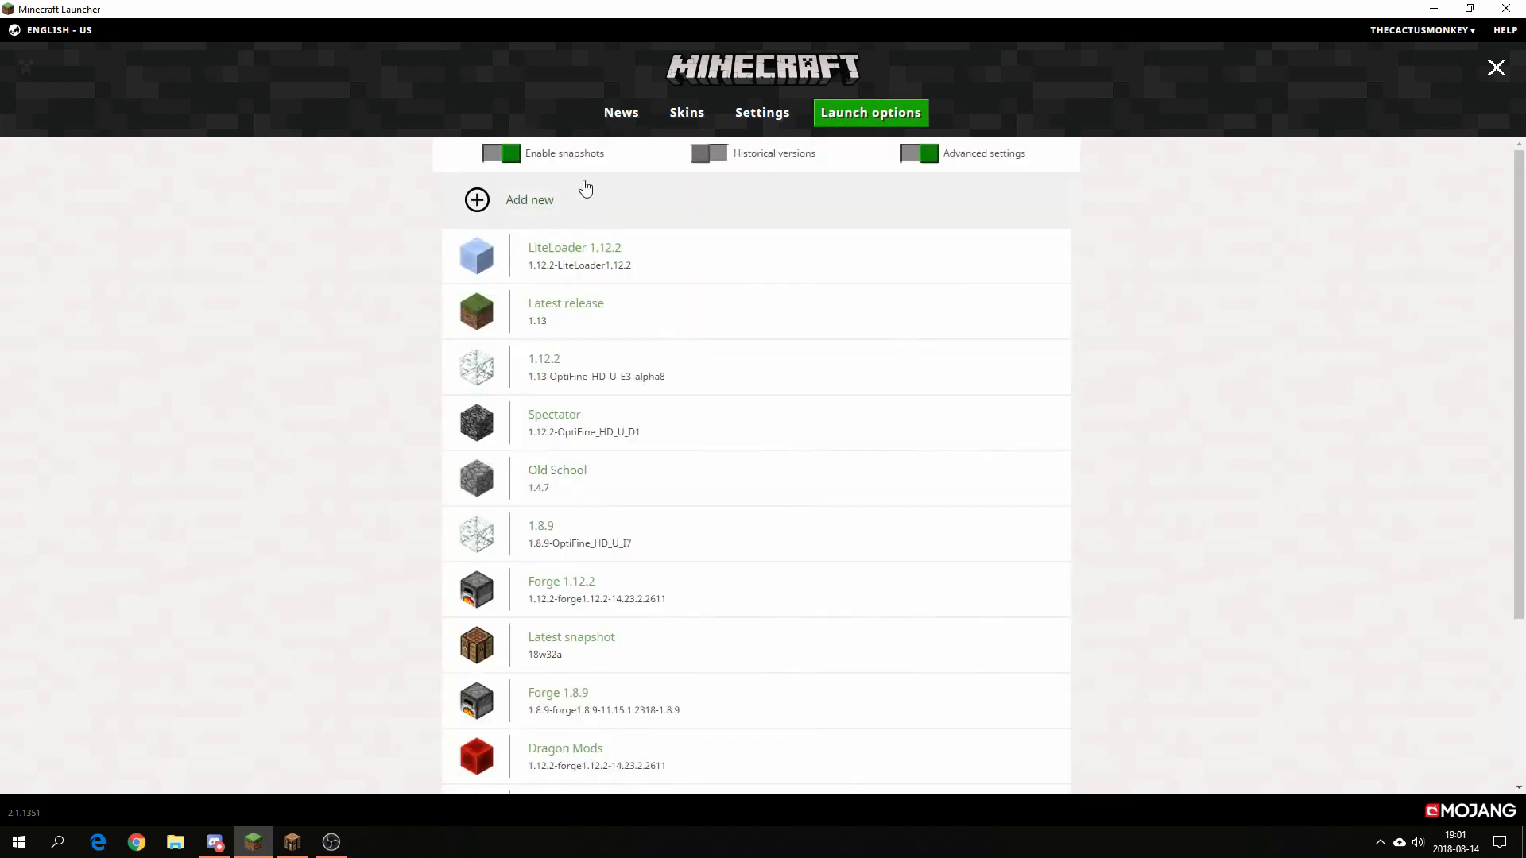
Select the Optifine 1.13 installation next to PLAY and launch the game
click(622, 113)
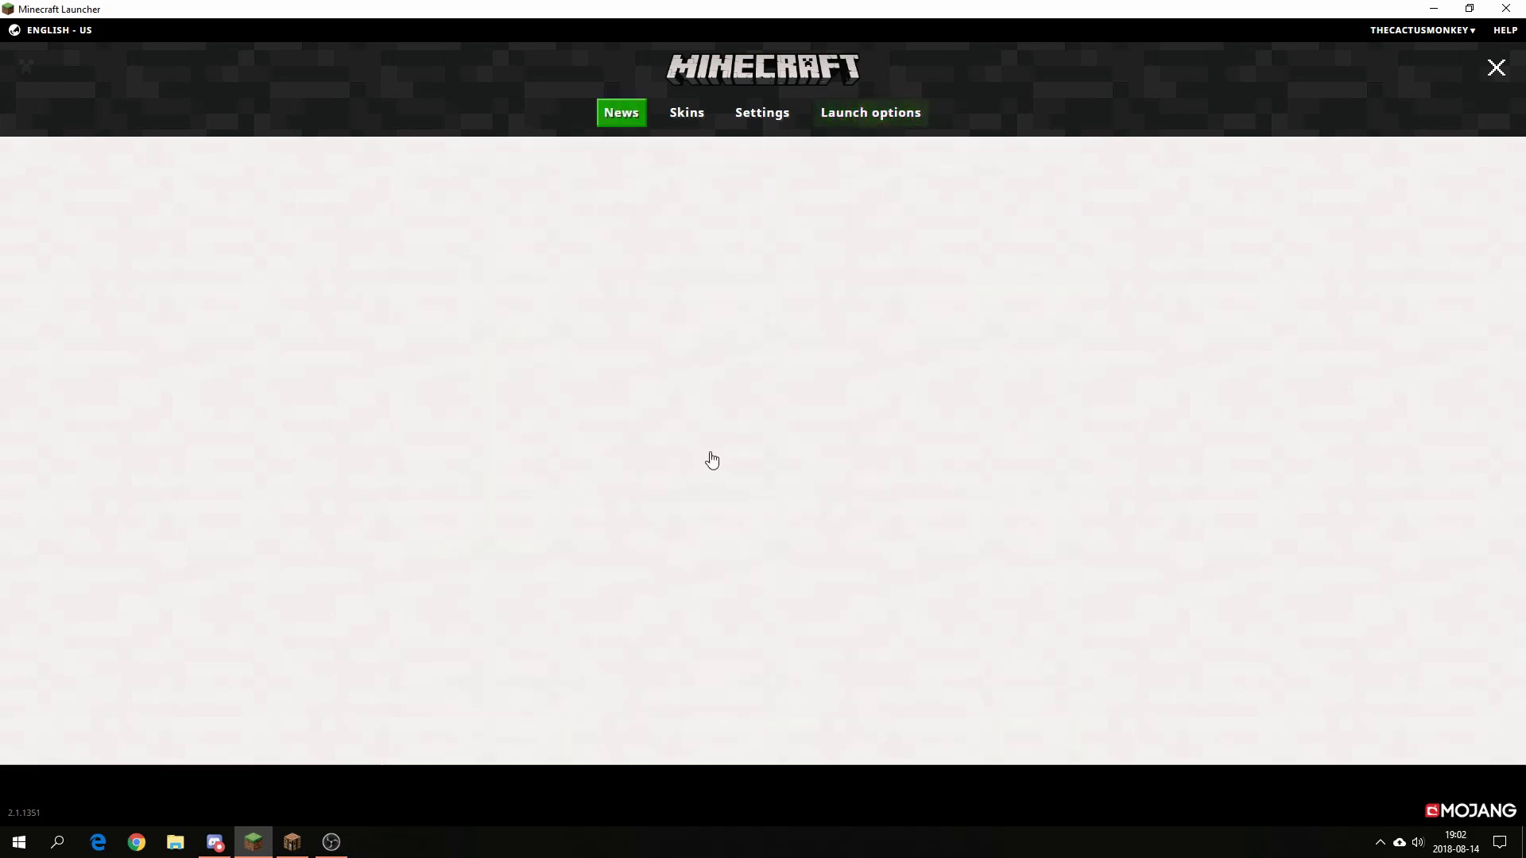
click(875, 777)
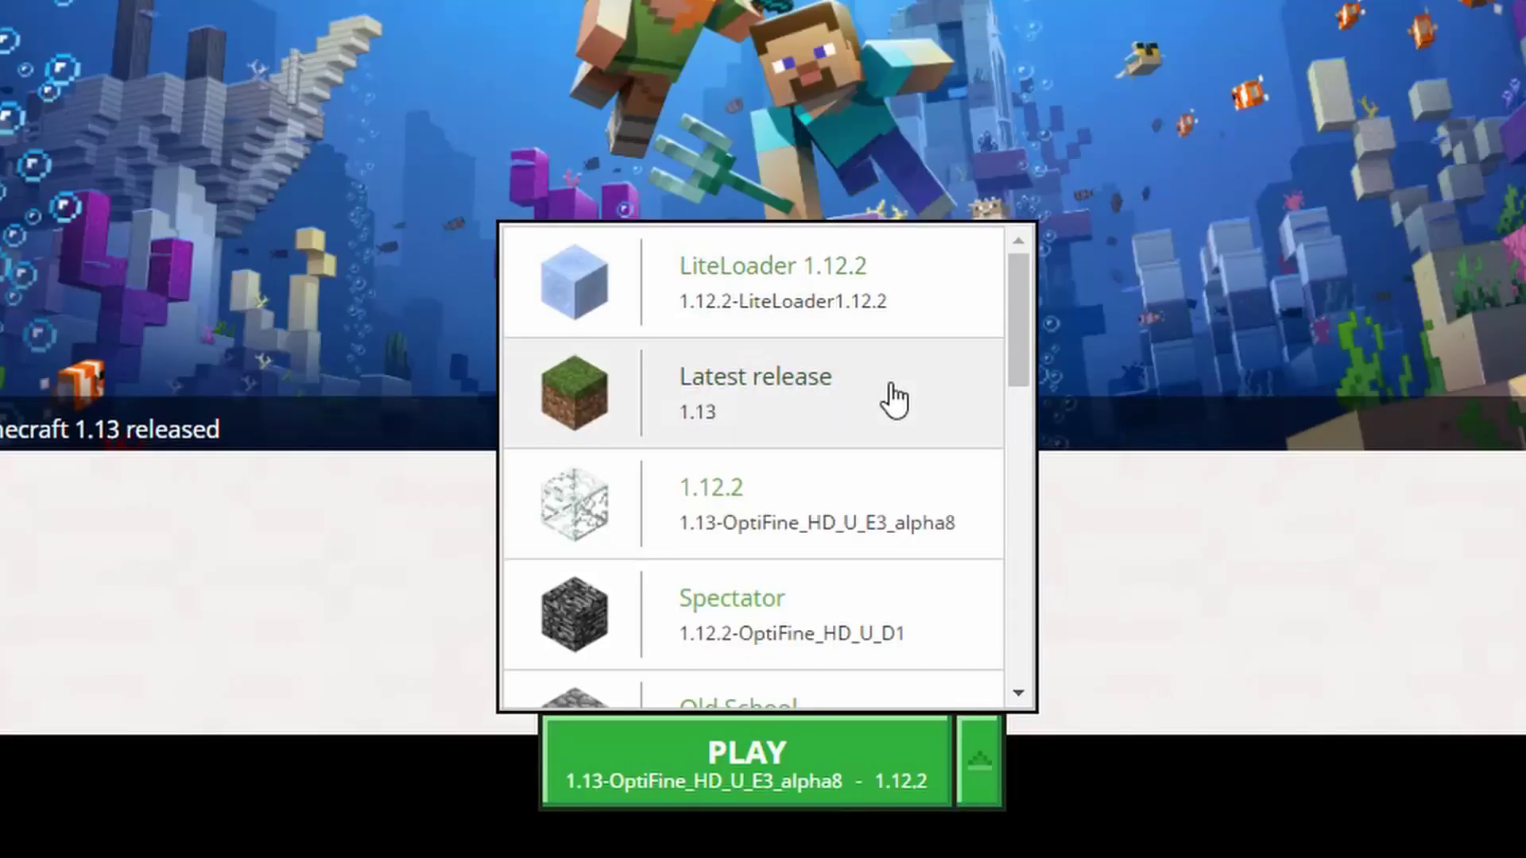
scroll(894, 399, down, 10)
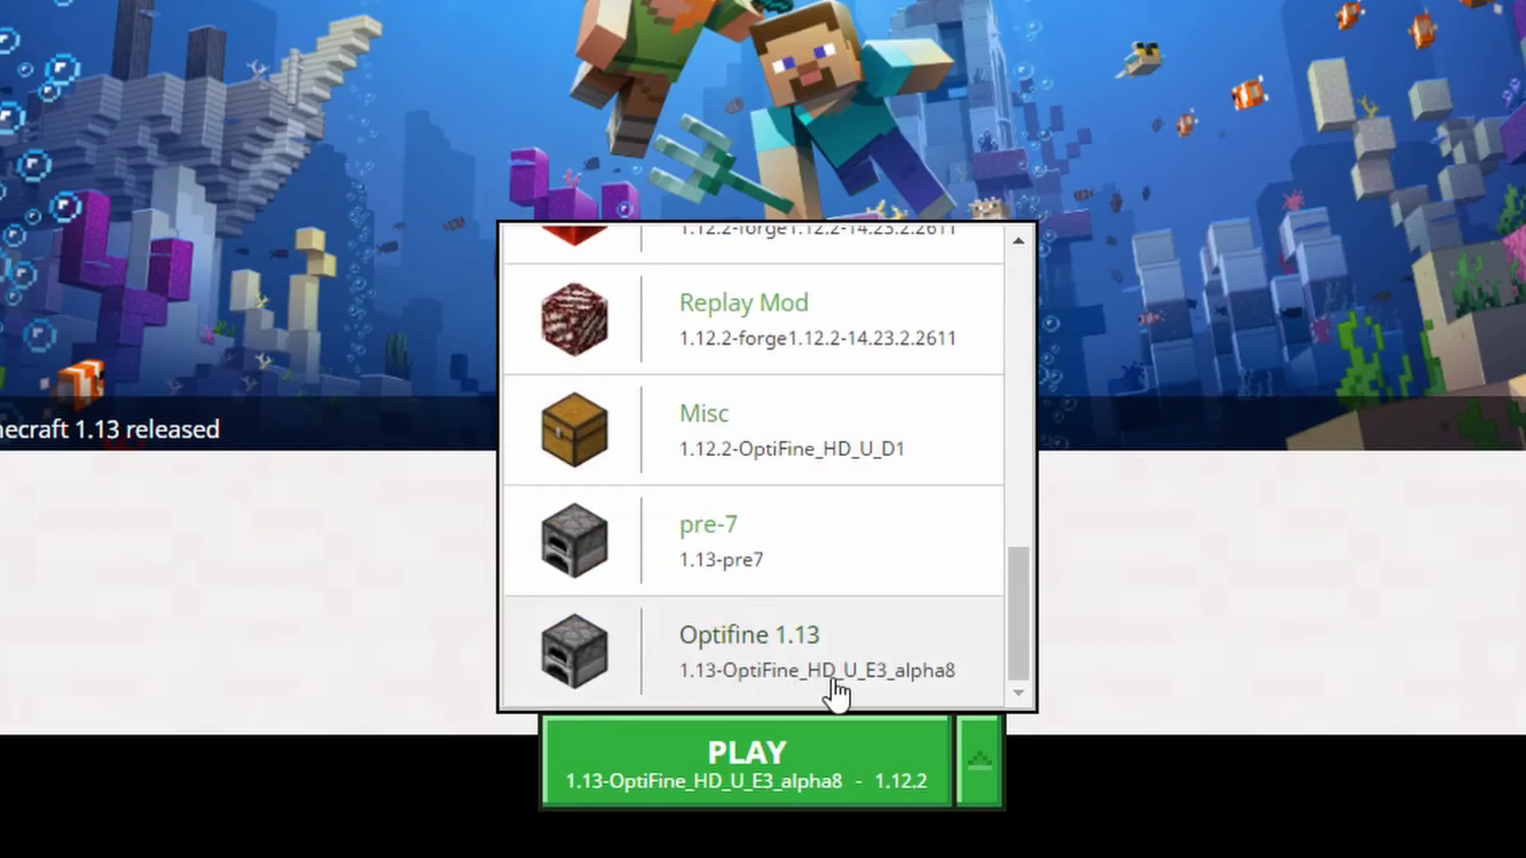
click(835, 690)
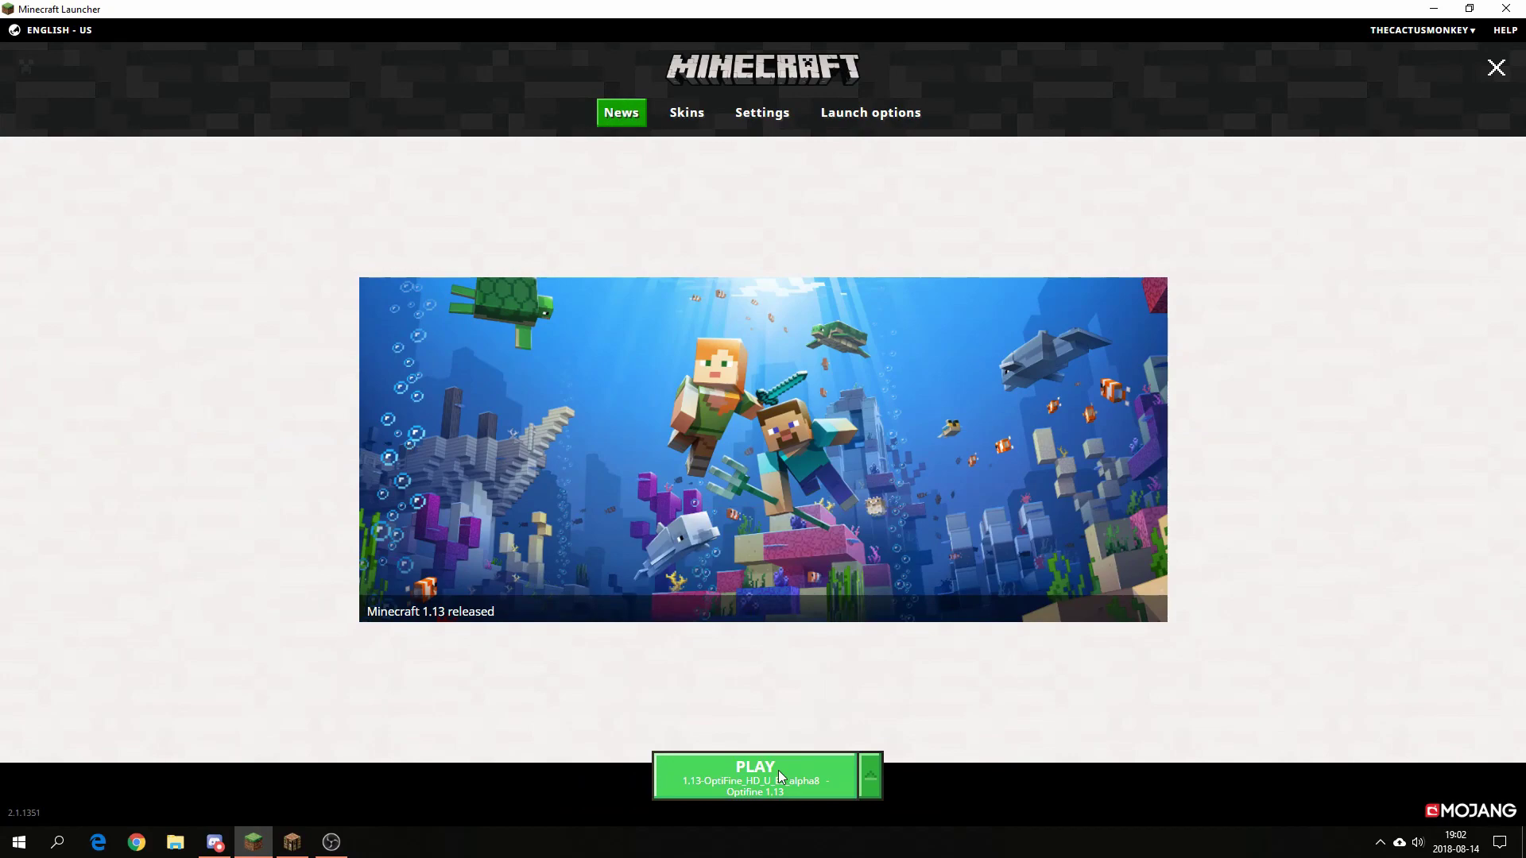
click(778, 770)
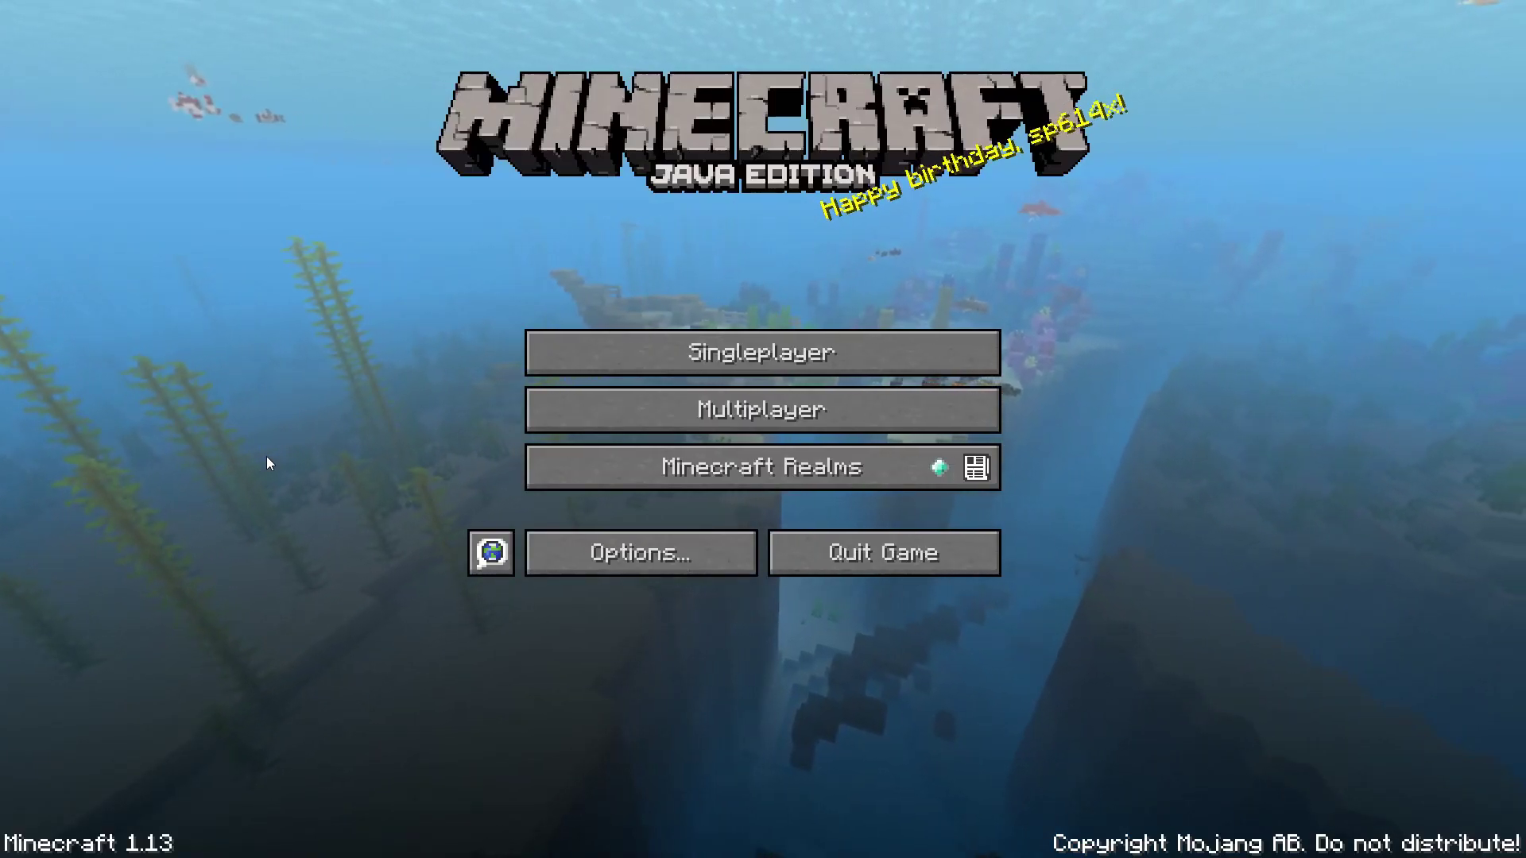
Go from the title screen through Options to Video Settings
click(609, 550)
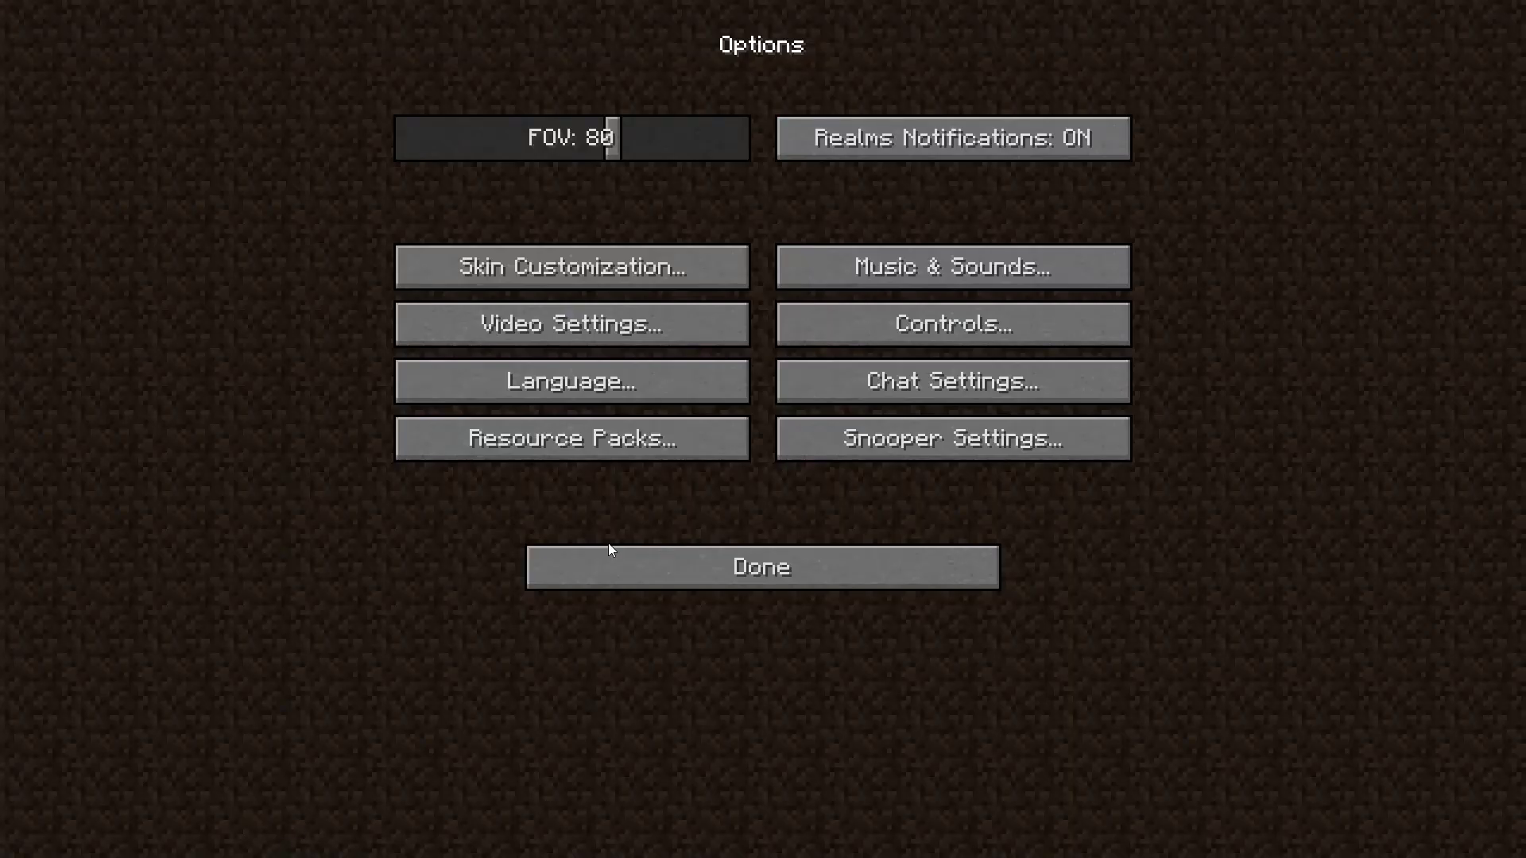
click(609, 327)
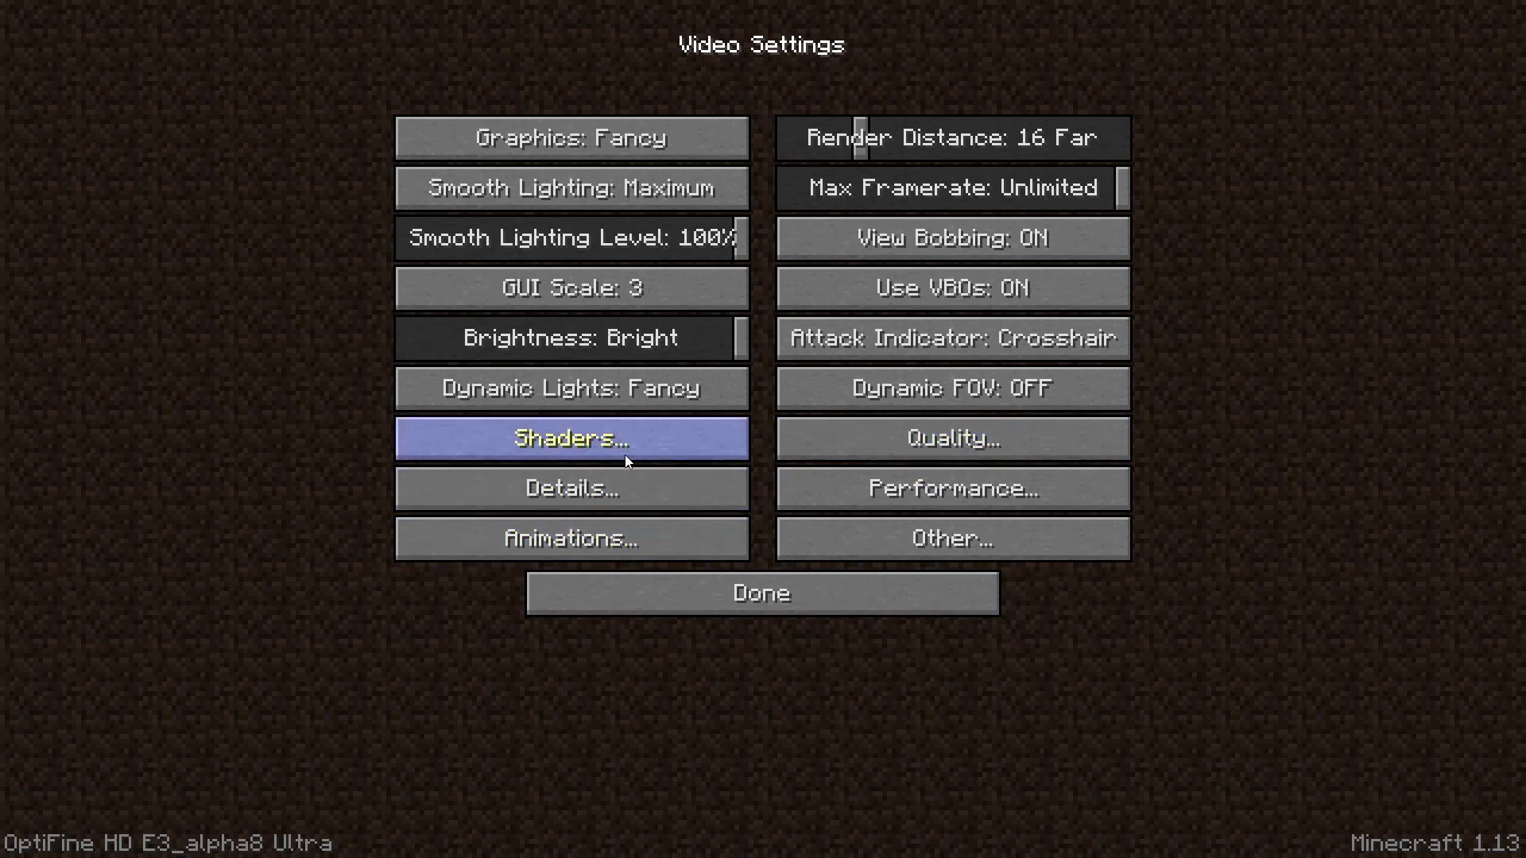
Browse the Quality, Performance, Other, Animations and Details OptiFine video pages
click(1080, 435)
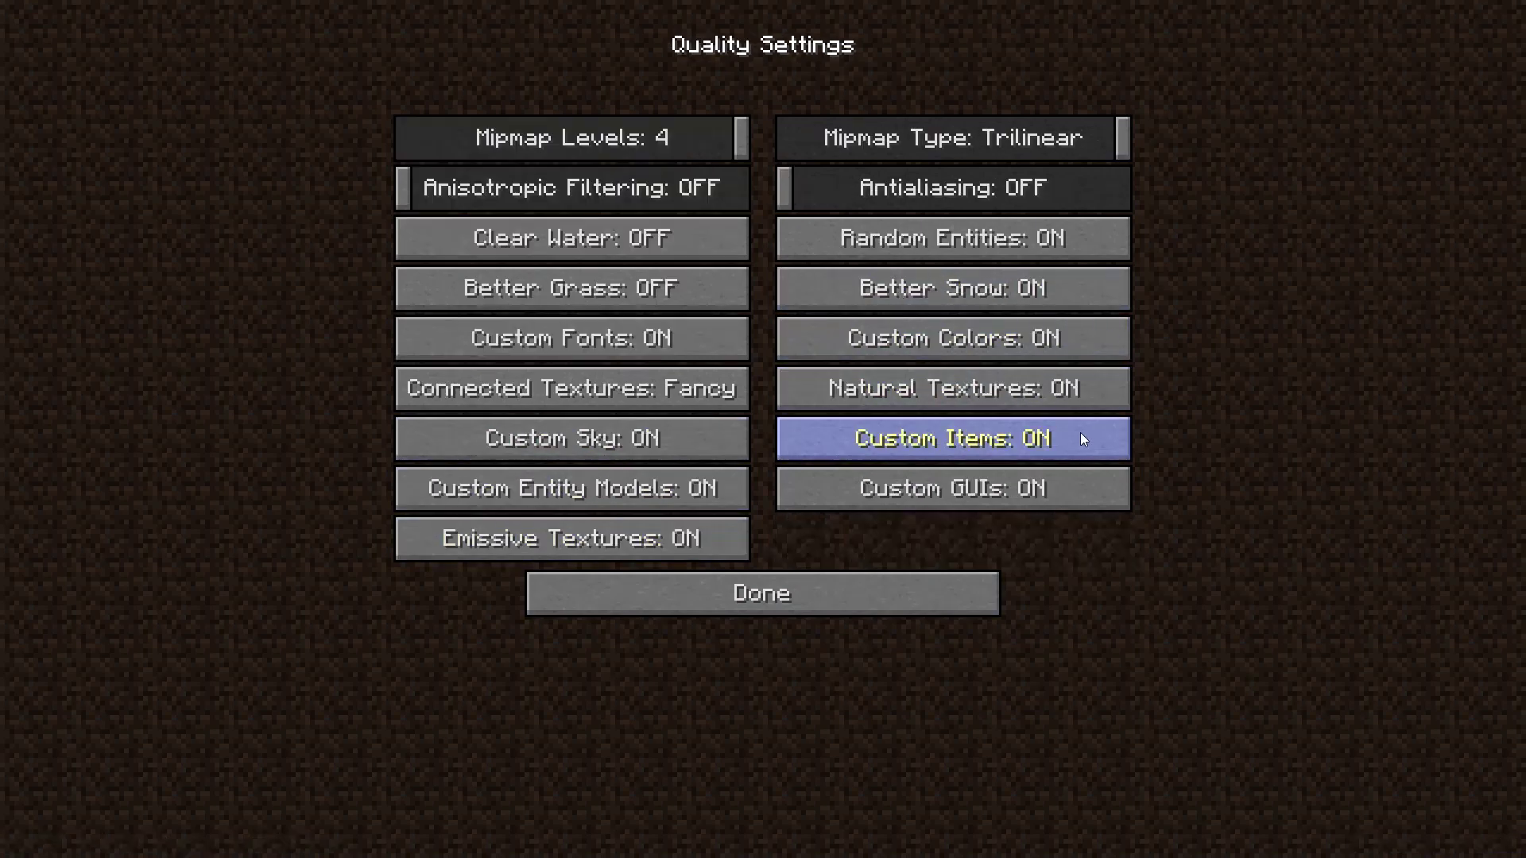
click(926, 600)
click(985, 486)
click(893, 594)
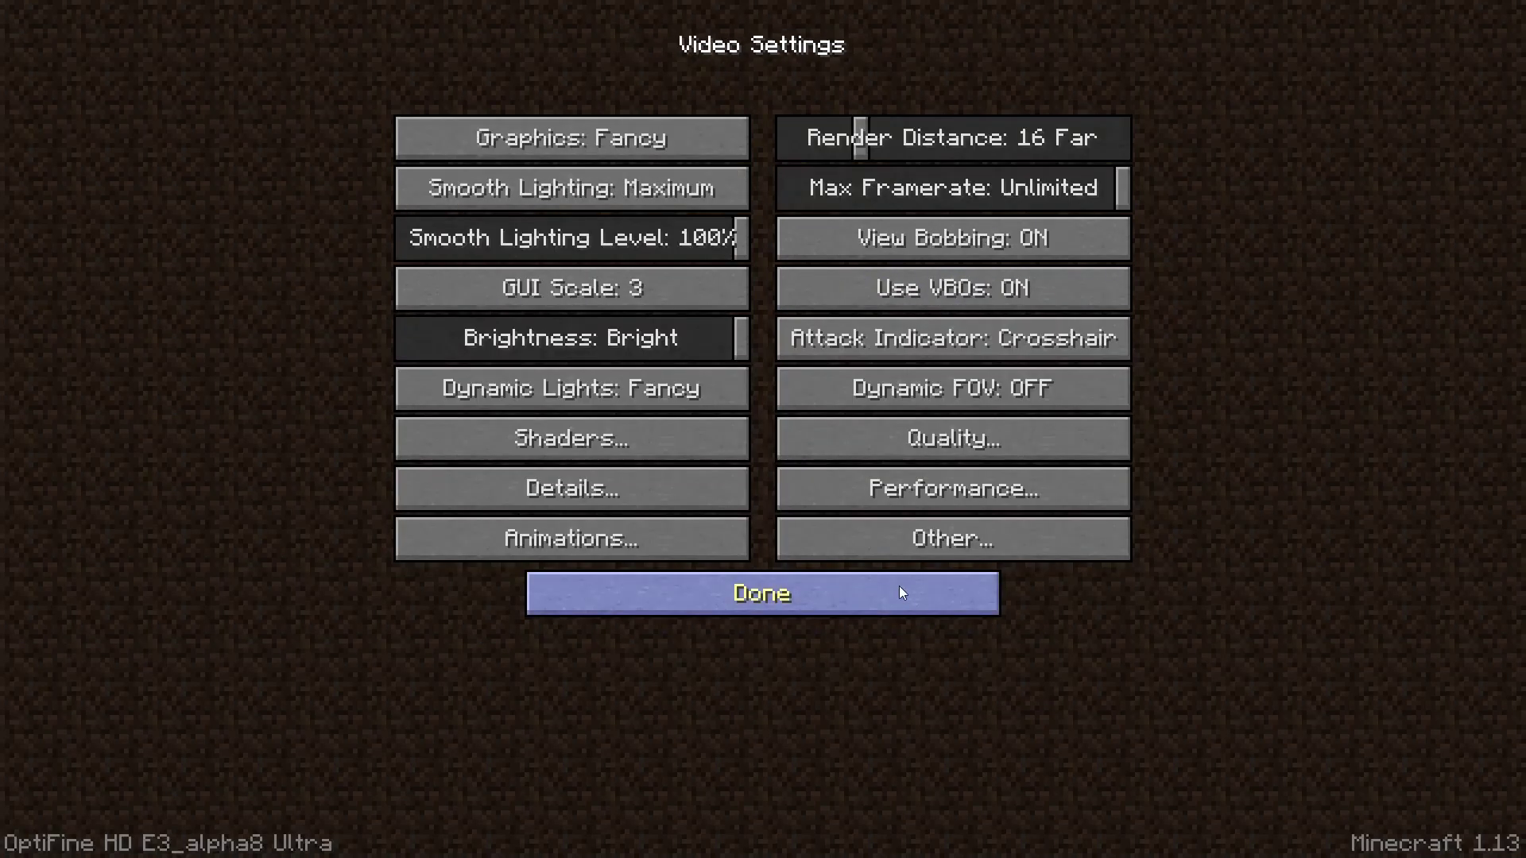
click(926, 559)
click(856, 612)
click(689, 540)
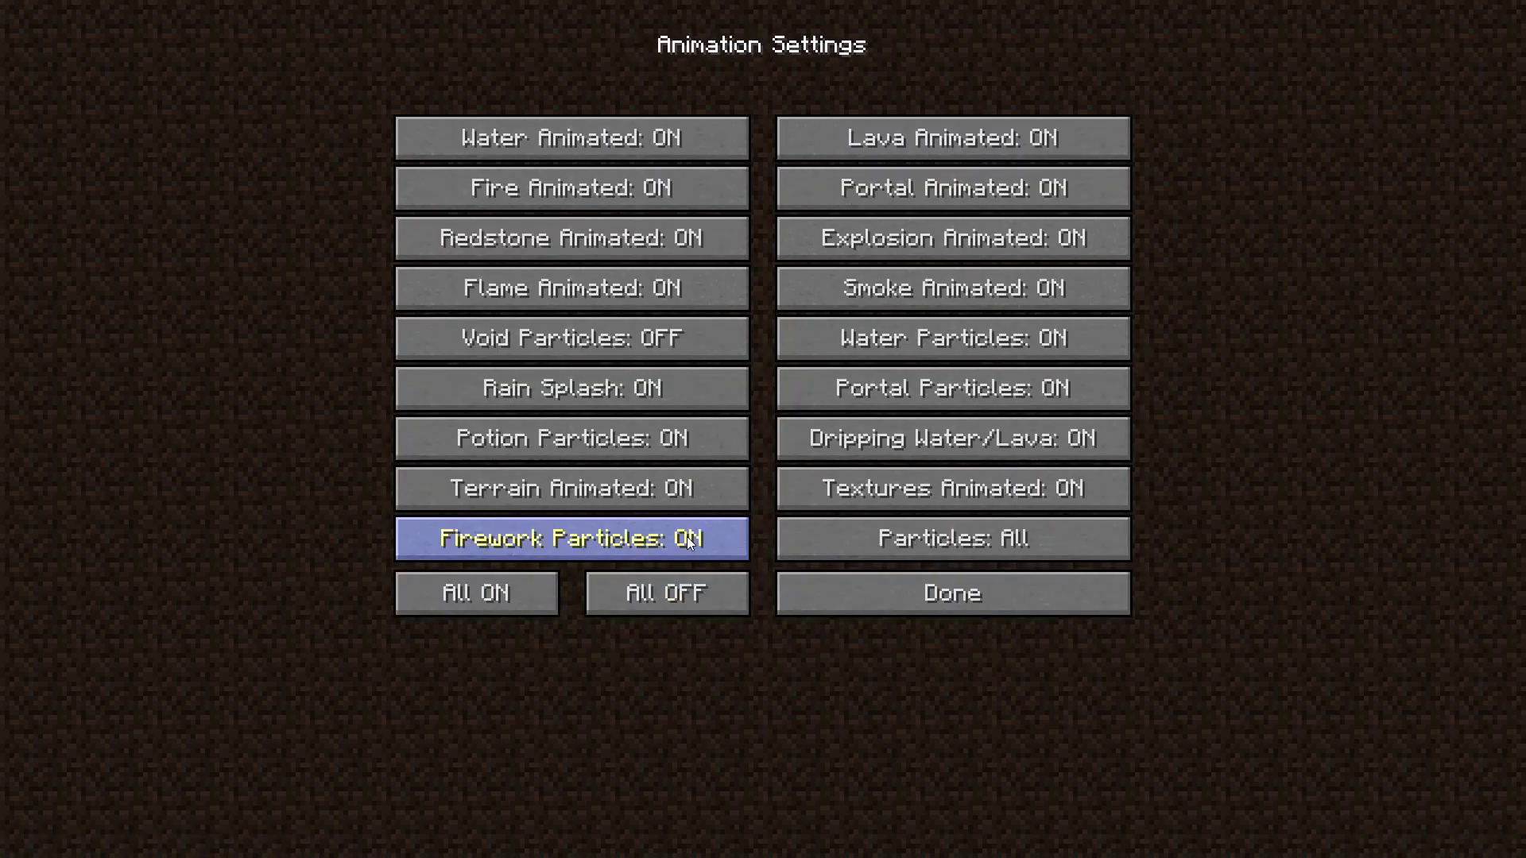
click(892, 584)
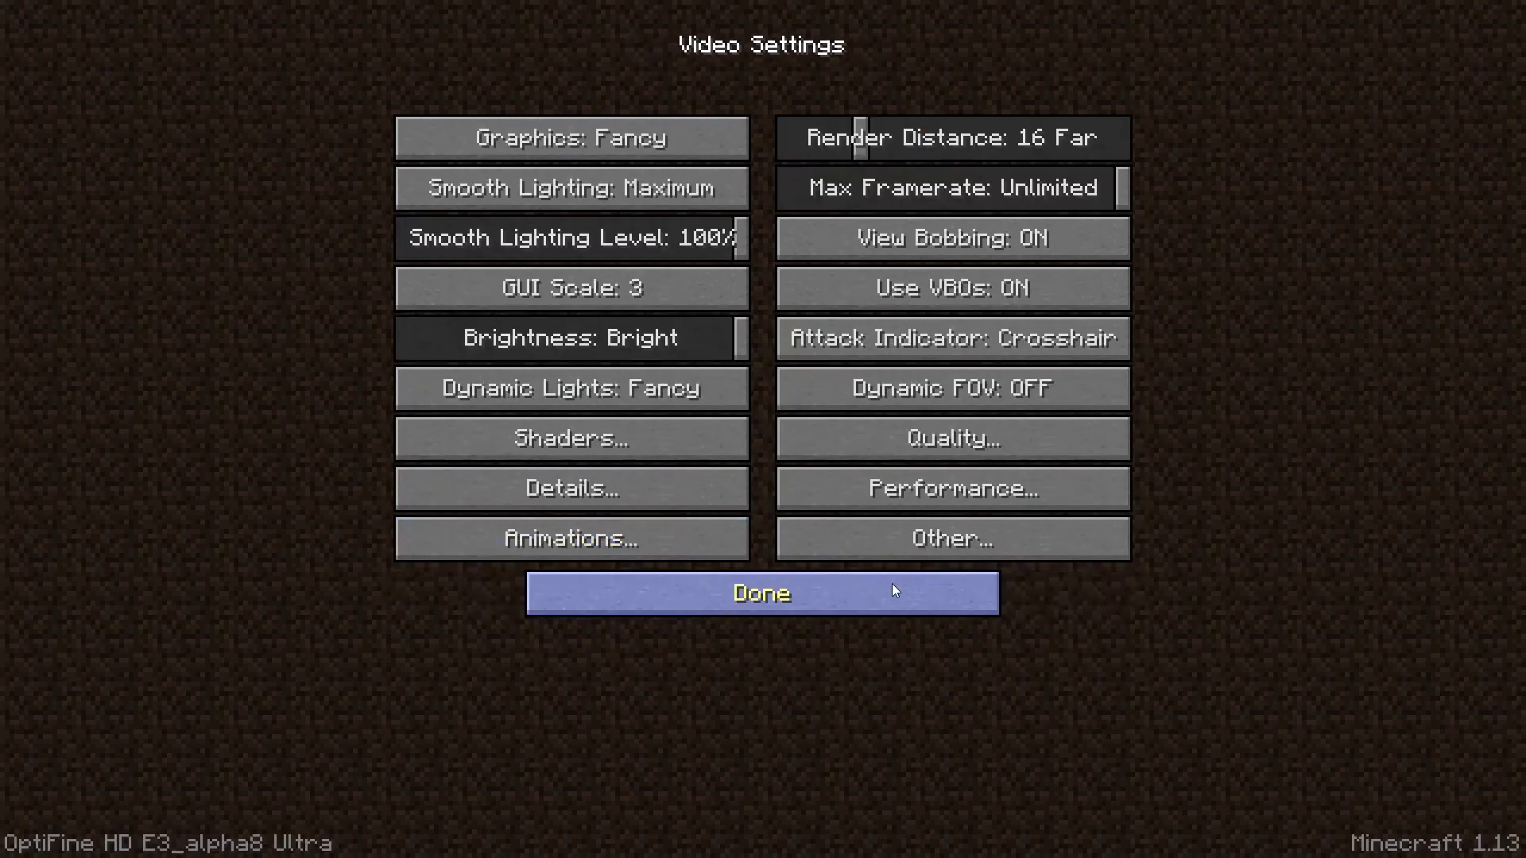
click(660, 499)
click(777, 592)
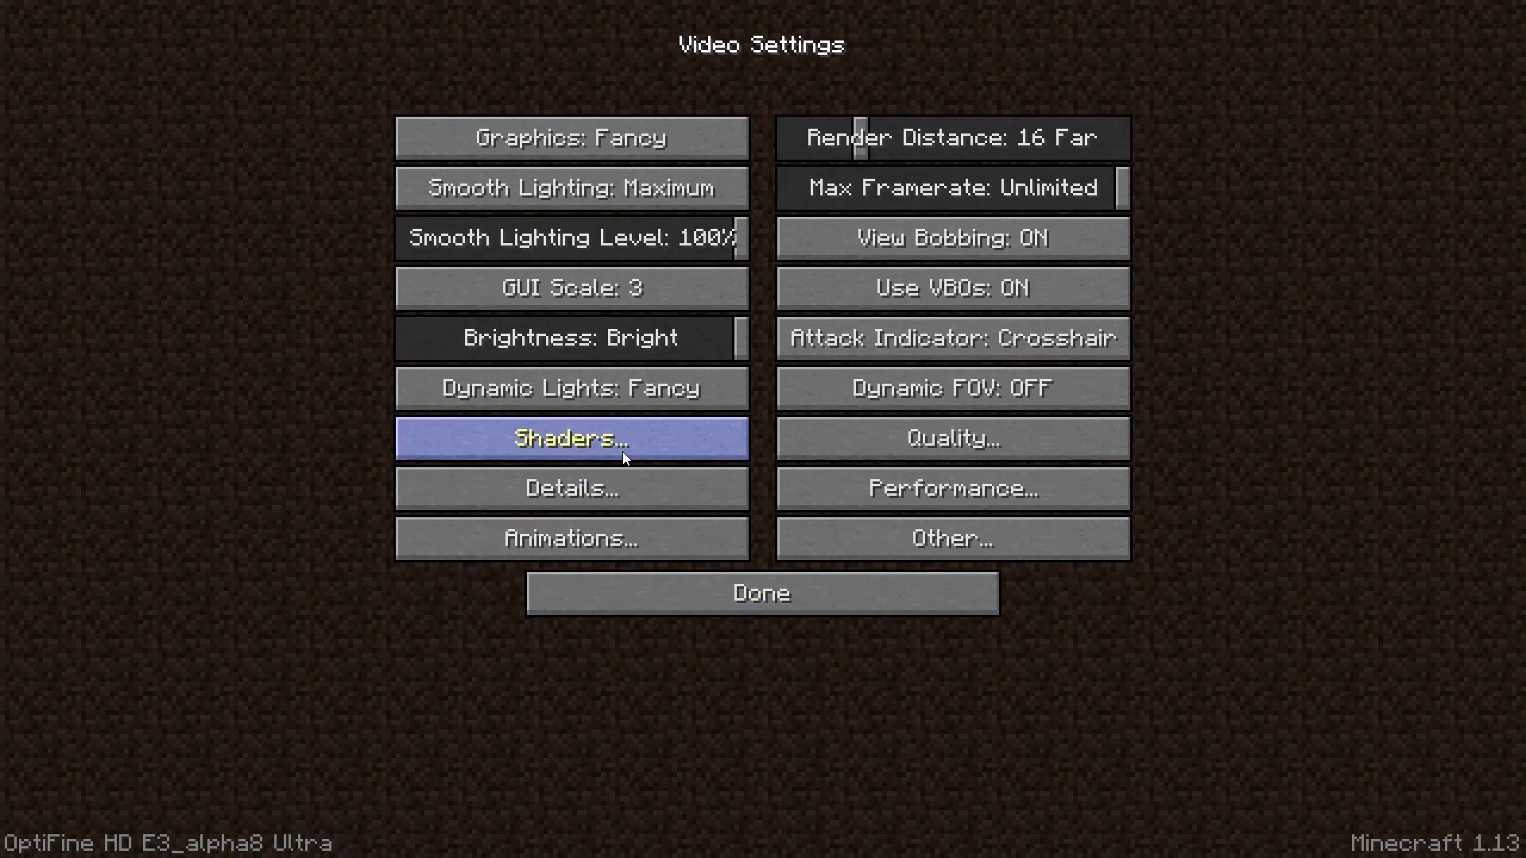
click(641, 490)
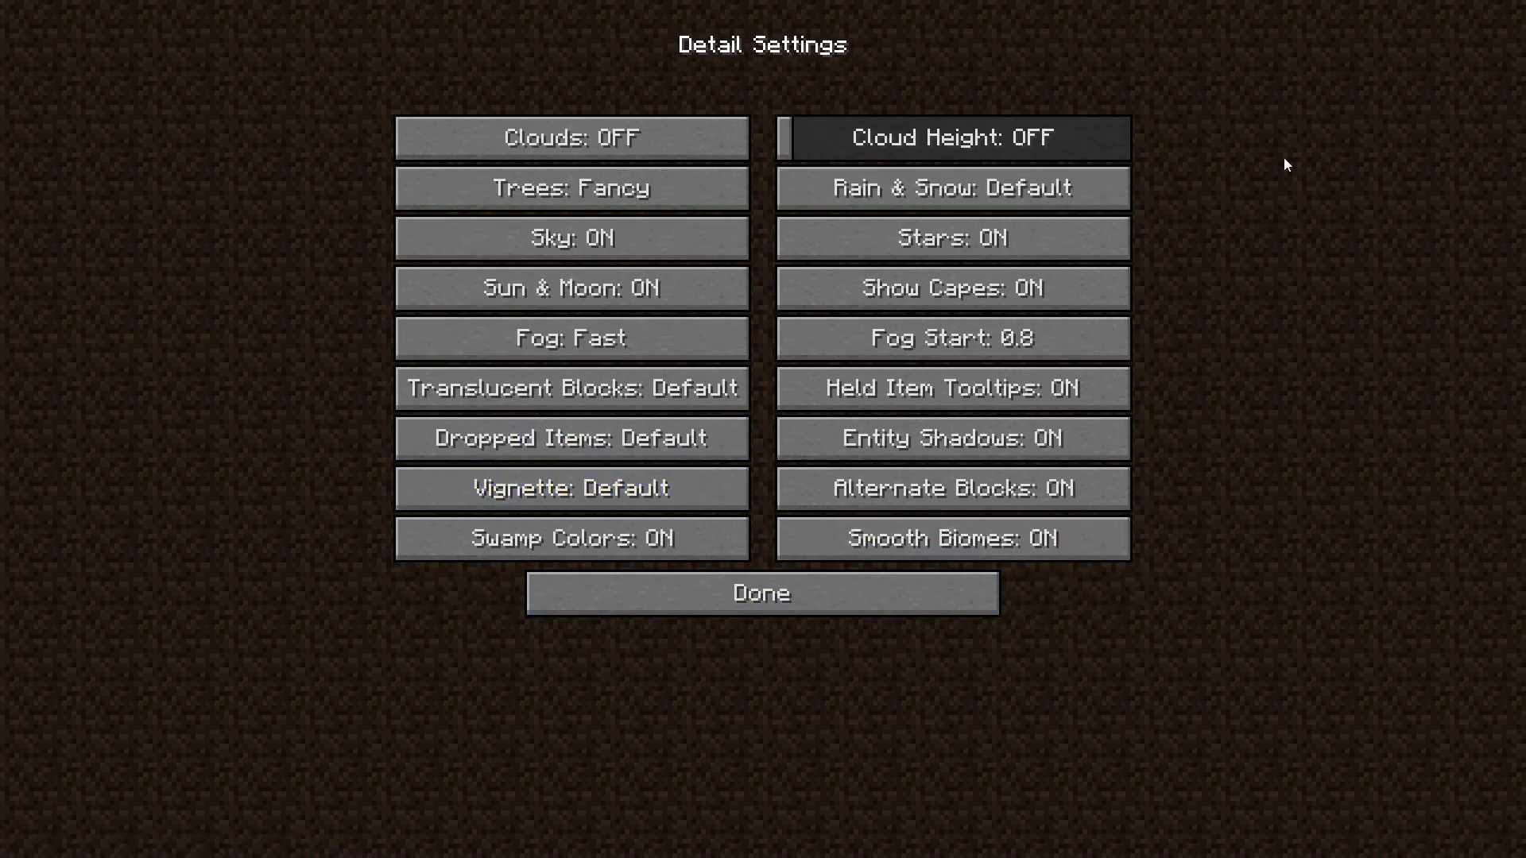
click(644, 608)
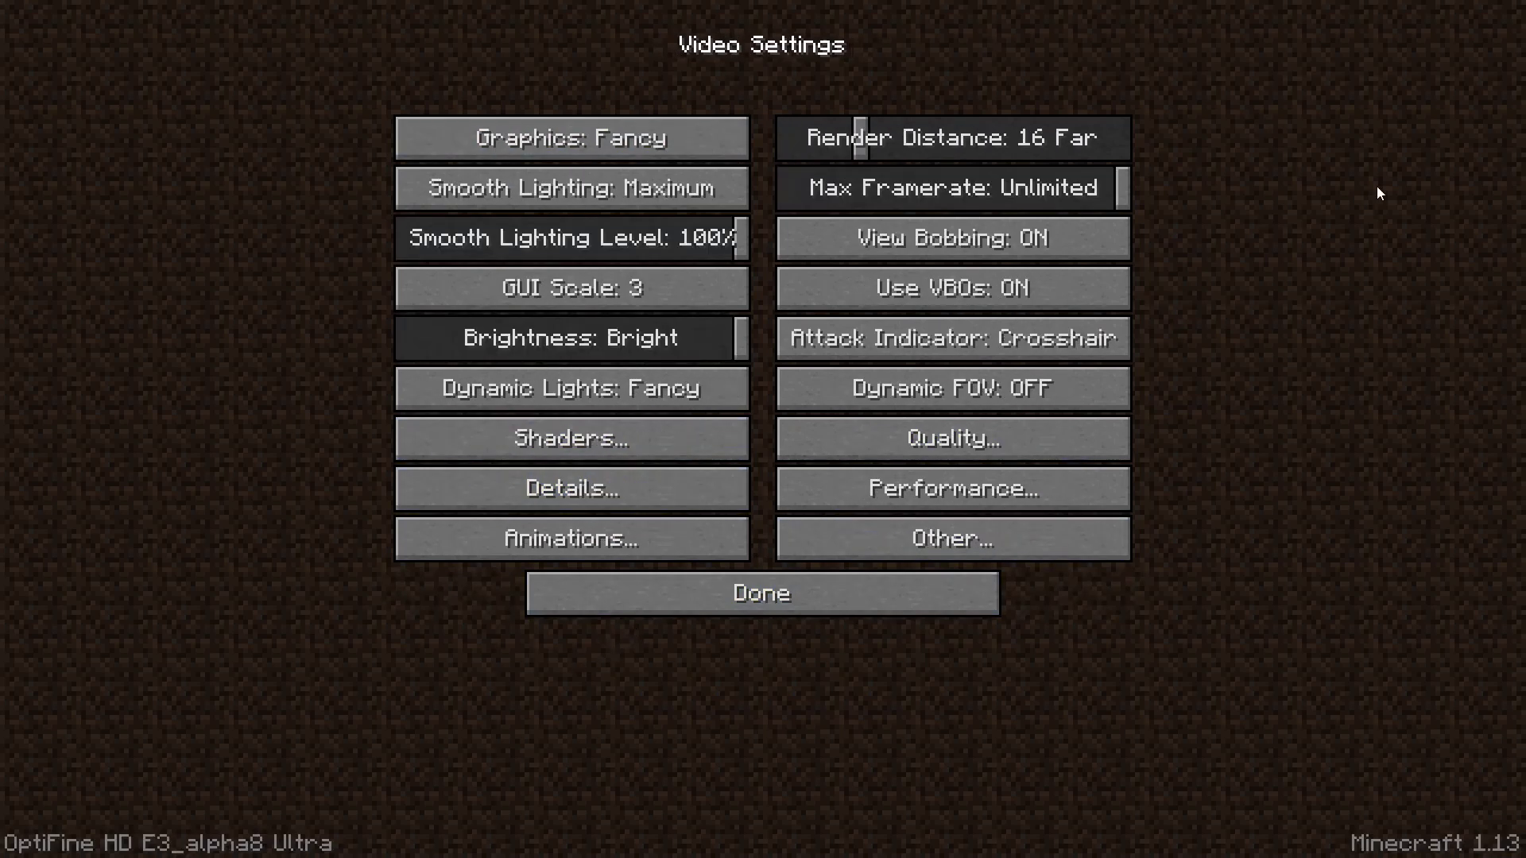
Leave Video Settings and Options, then open the Singleplayer world list
click(935, 578)
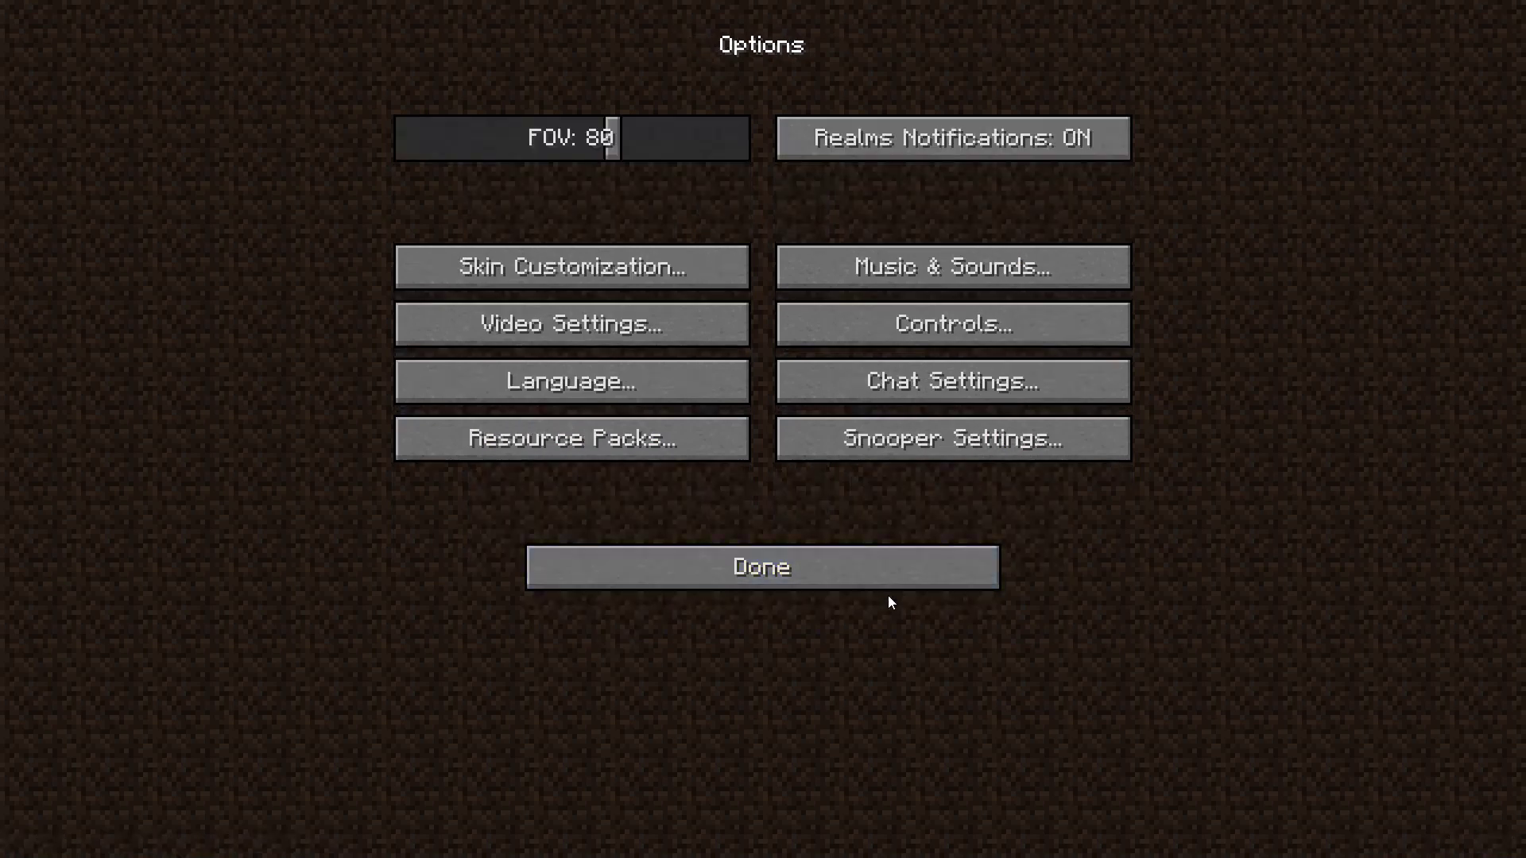
click(888, 566)
click(759, 353)
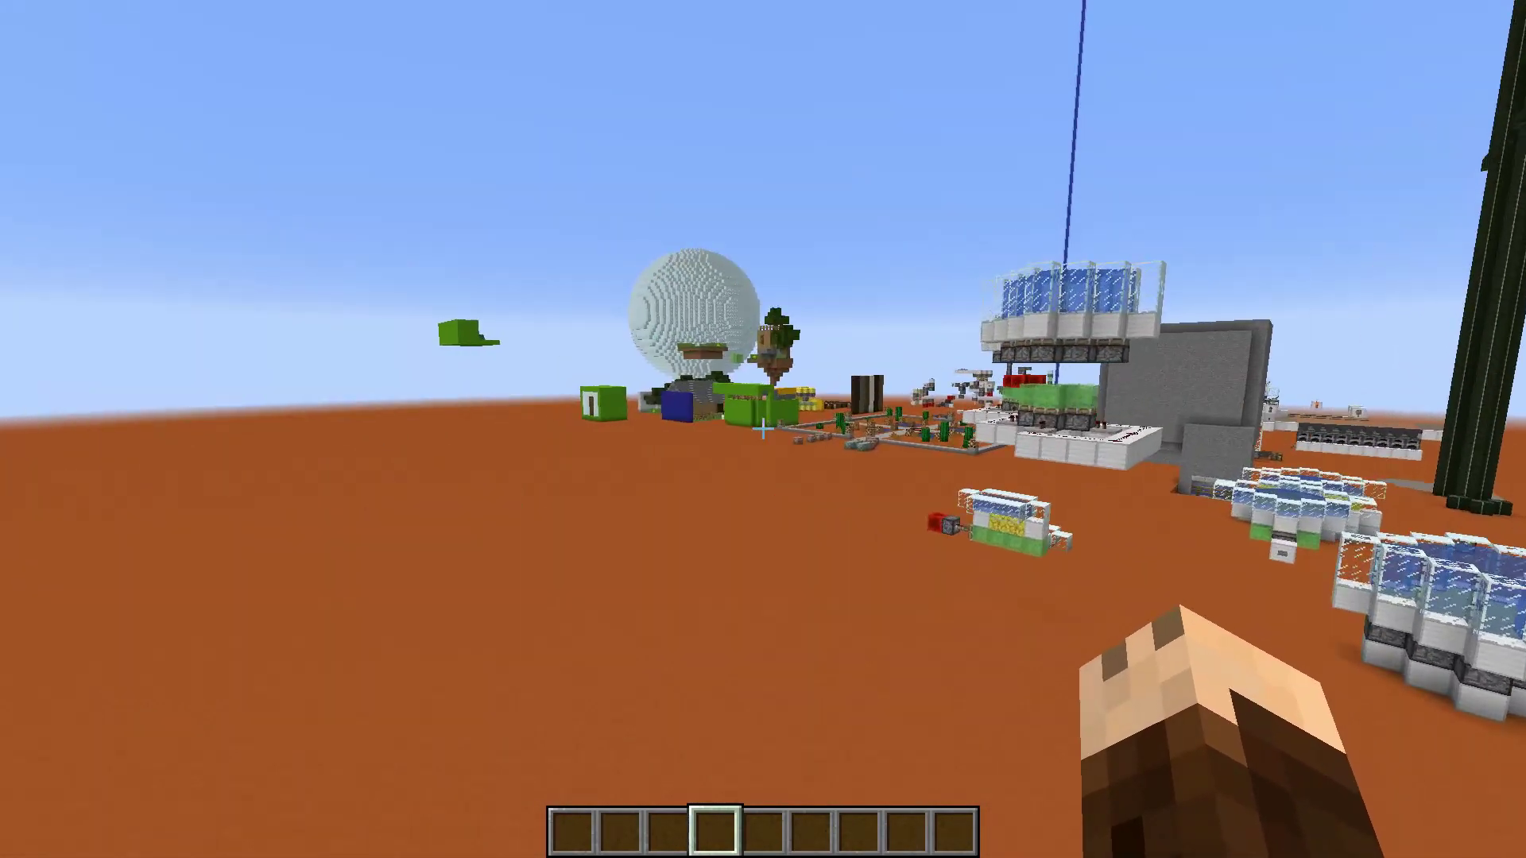
Show the F3 debug screen with FPS while walking, then open and close chat
key(w)
key(F3)
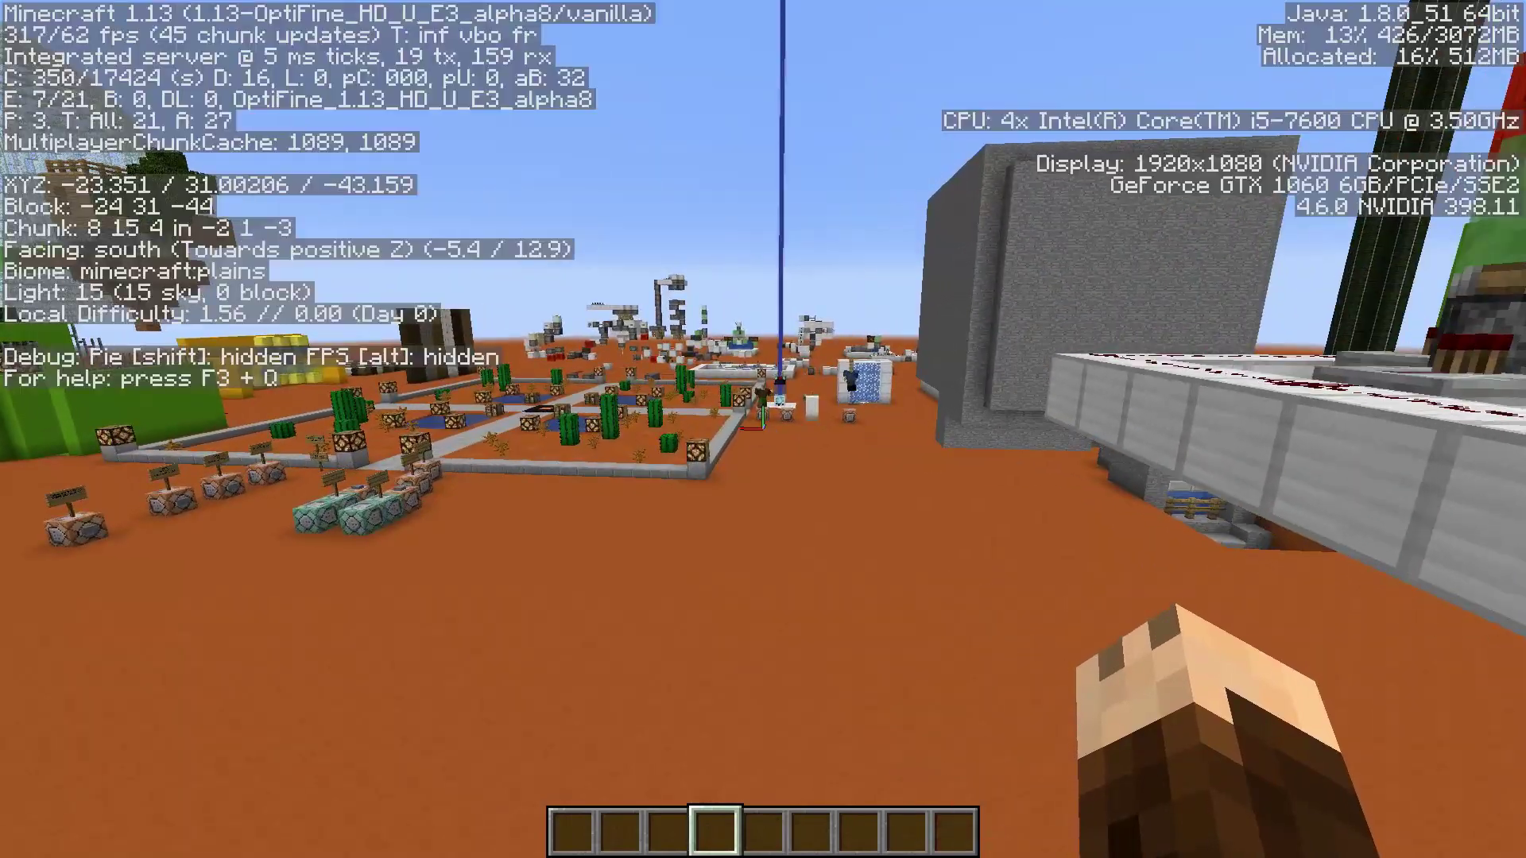
key(w)
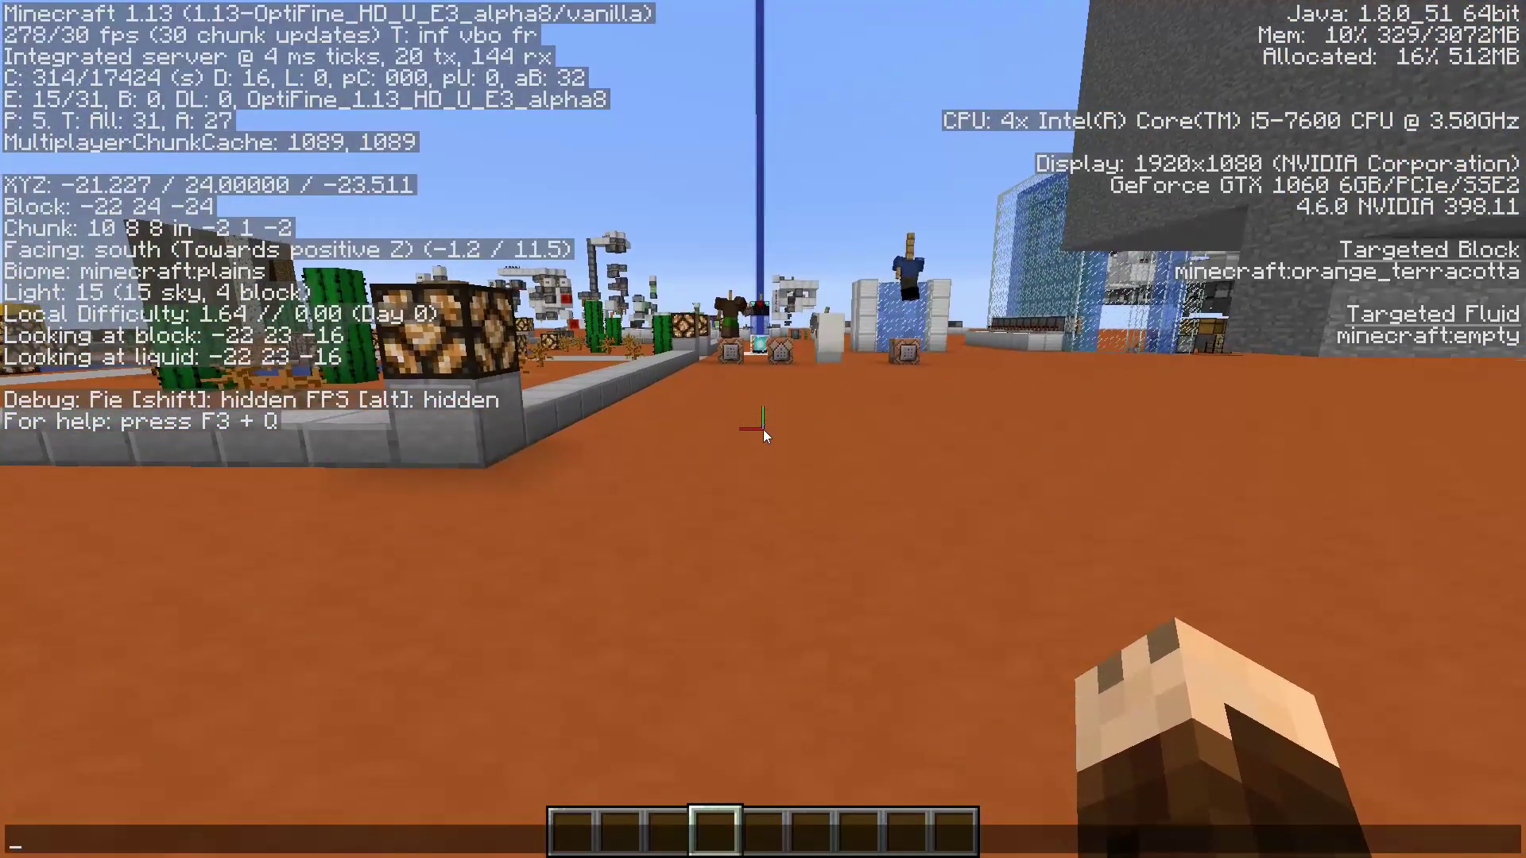
key(t)
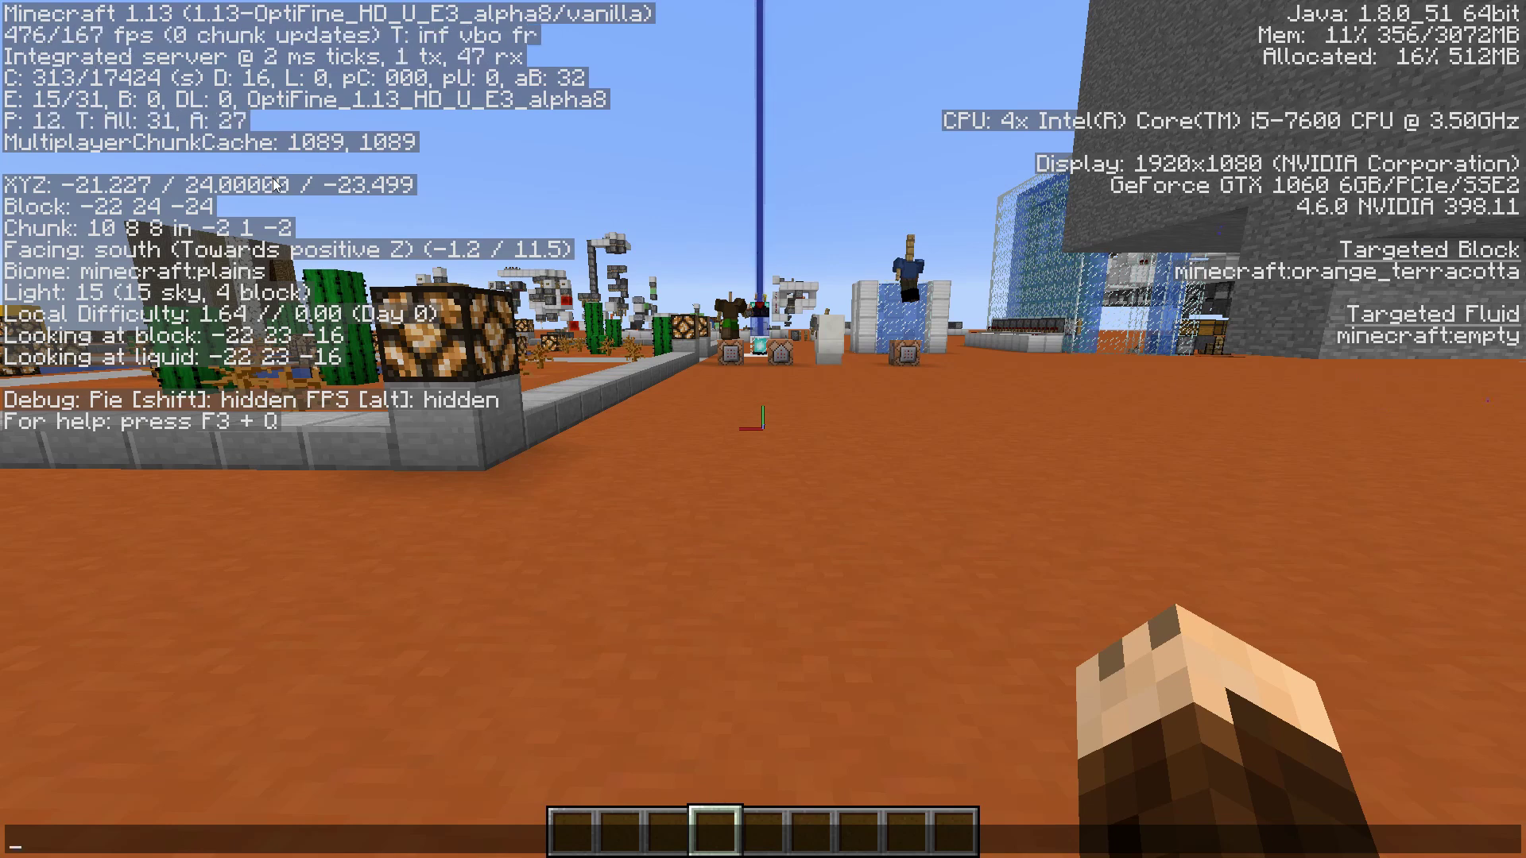
key(Escape)
Walk along the stone path over the black lava pad, past the ponds to the redstone lamps
key(w)
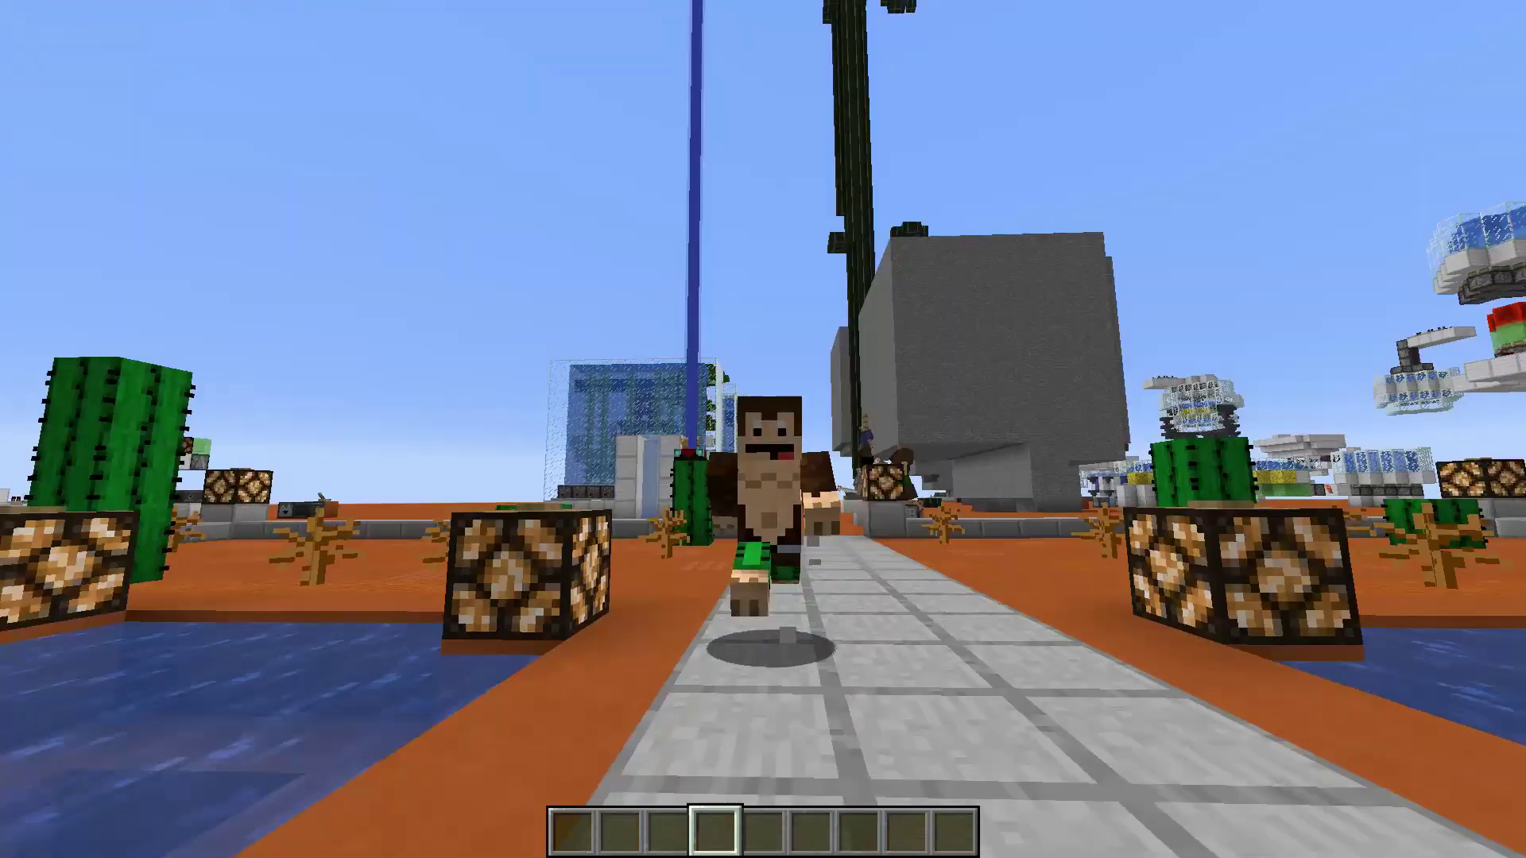
key(w)
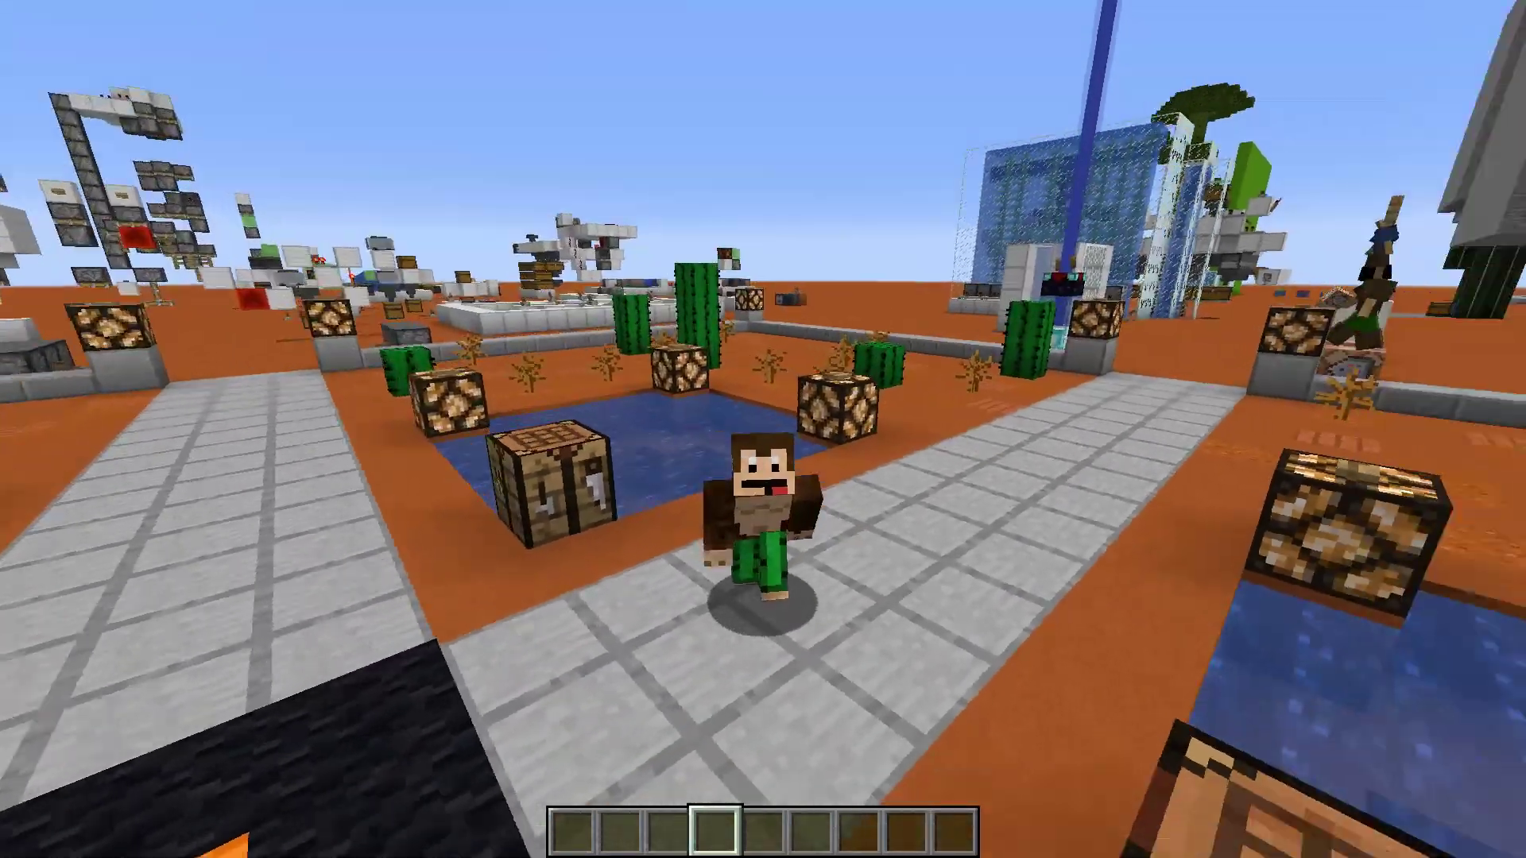
key(w)
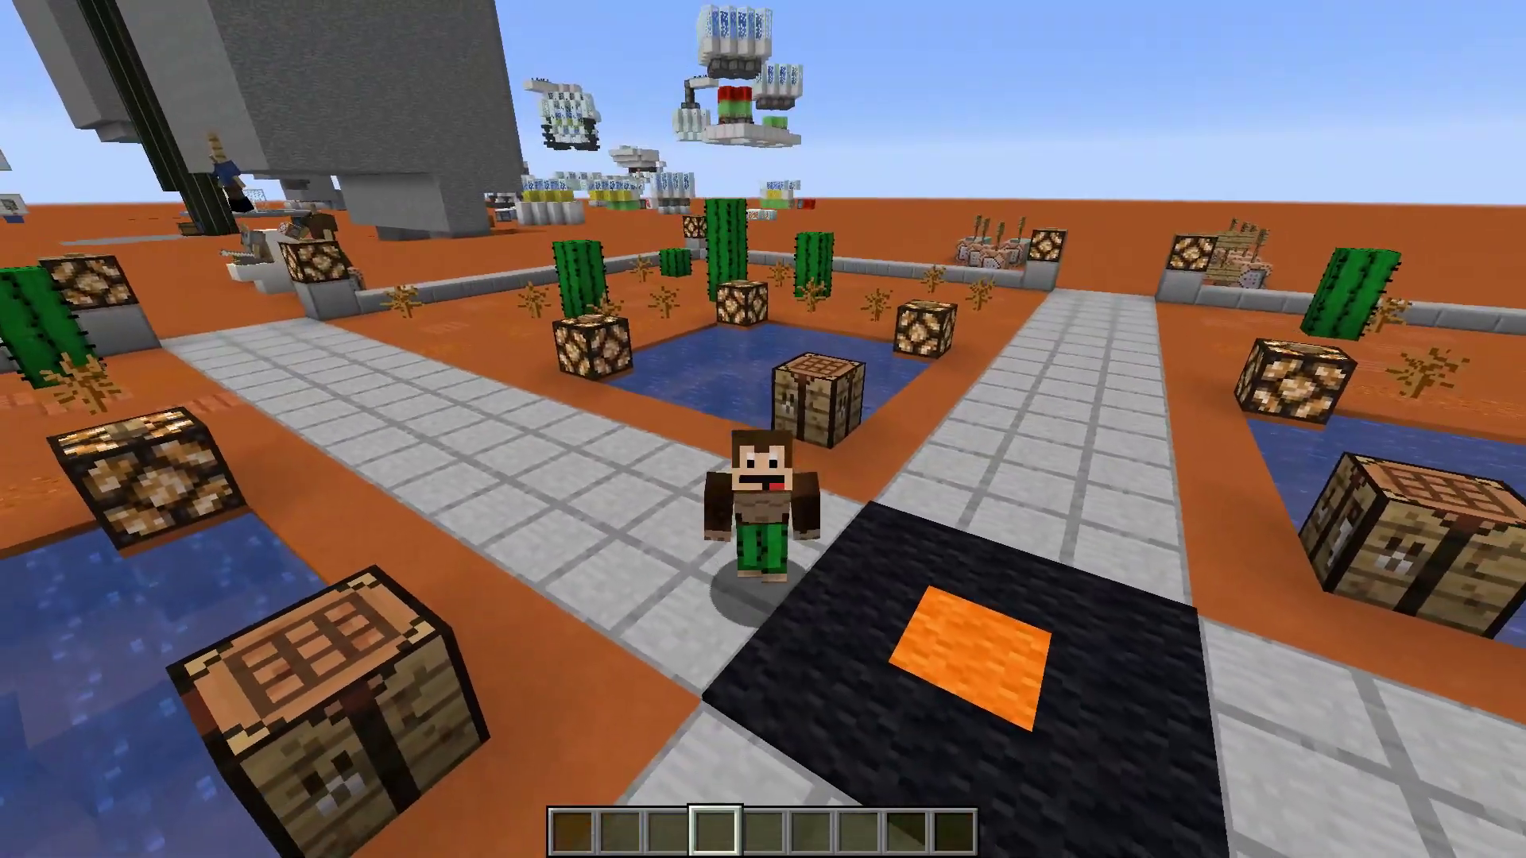
key(w)
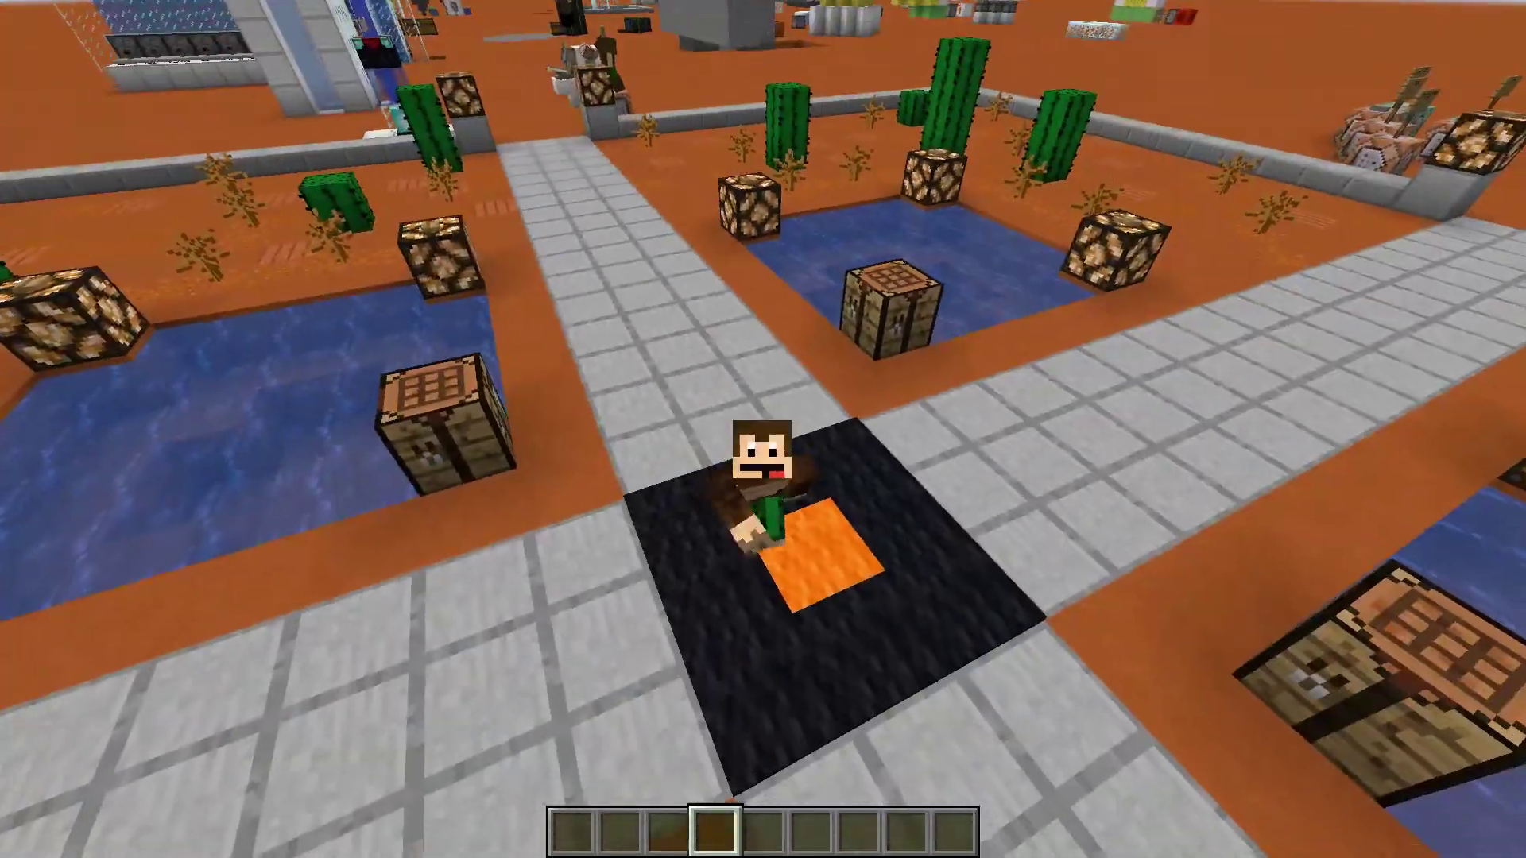
key(w)
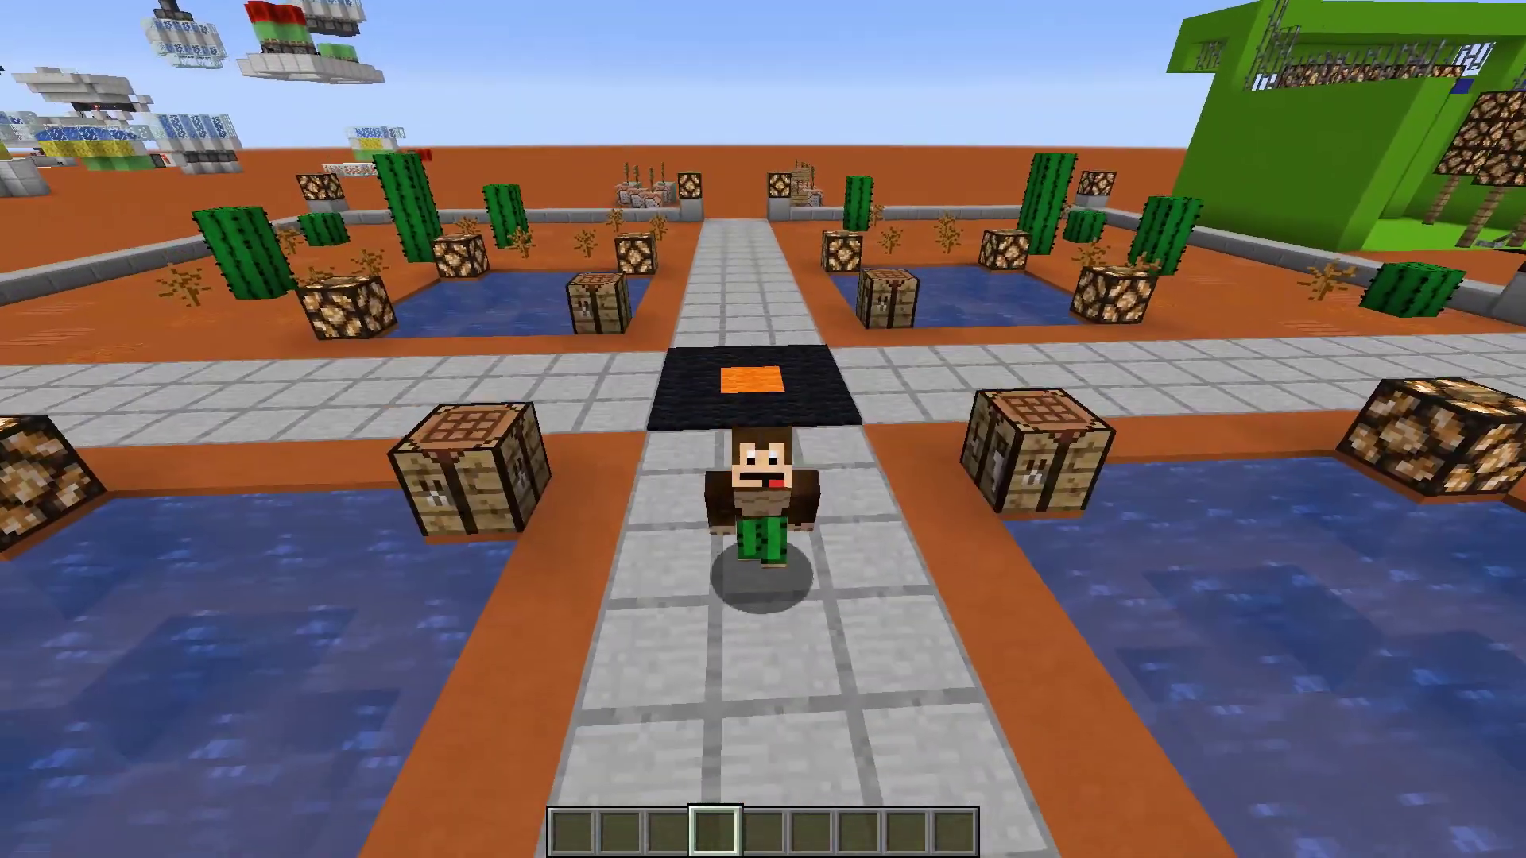
key(w)
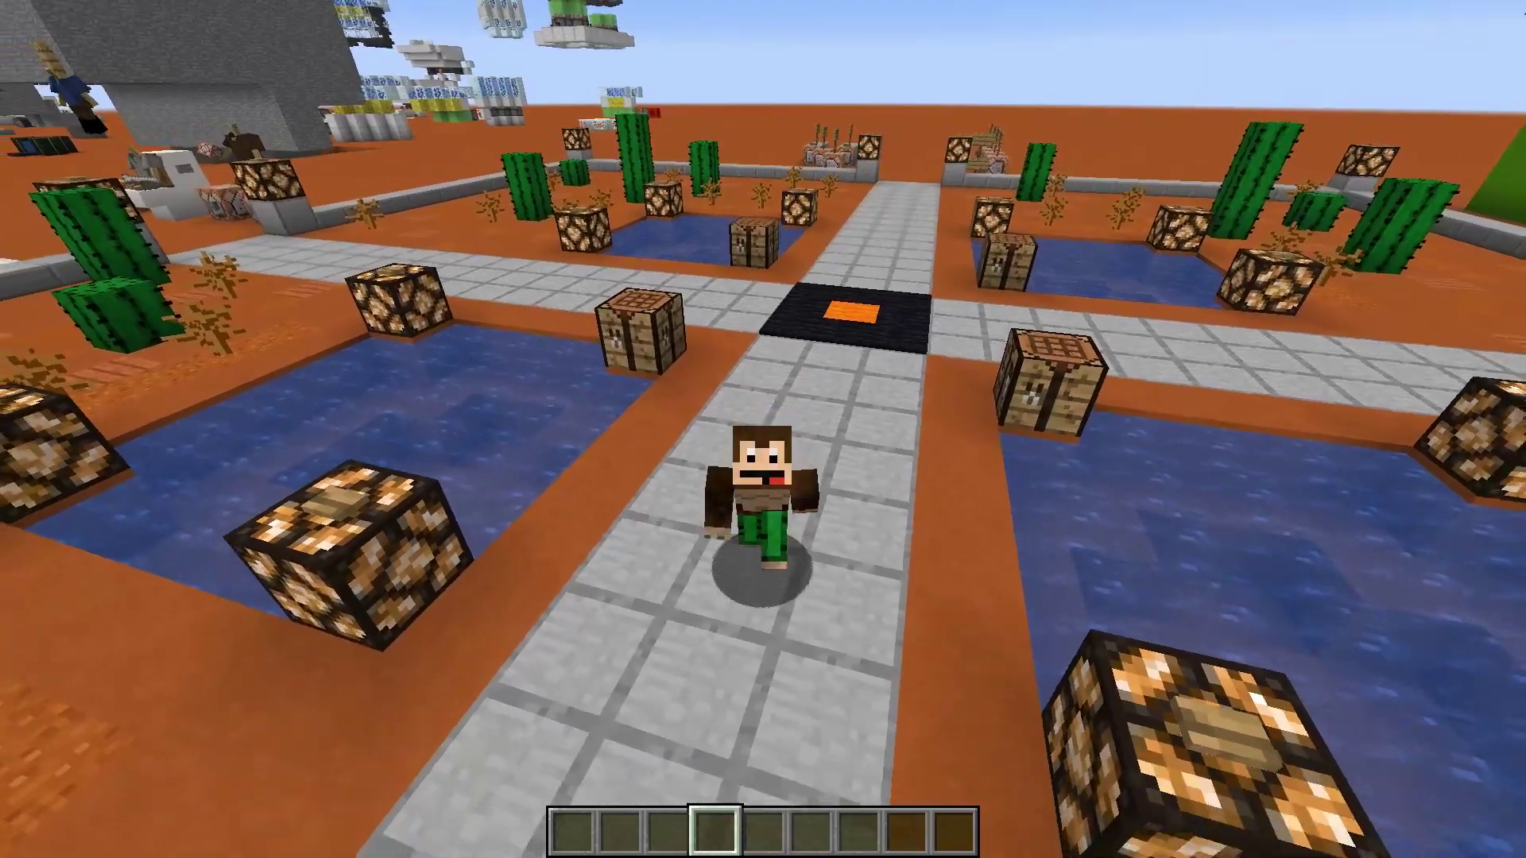
key(w)
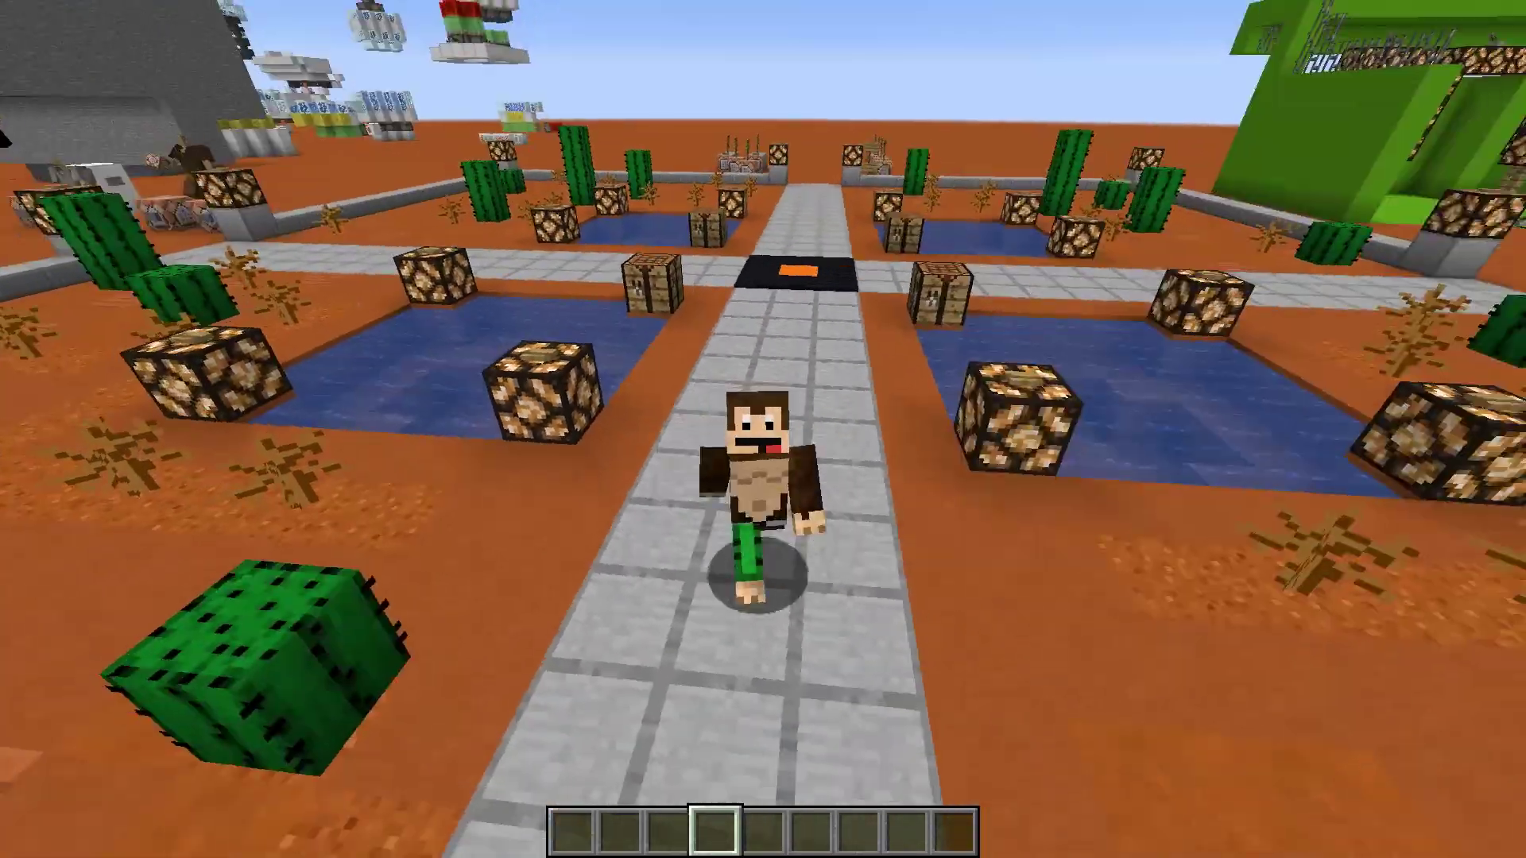
key(w)
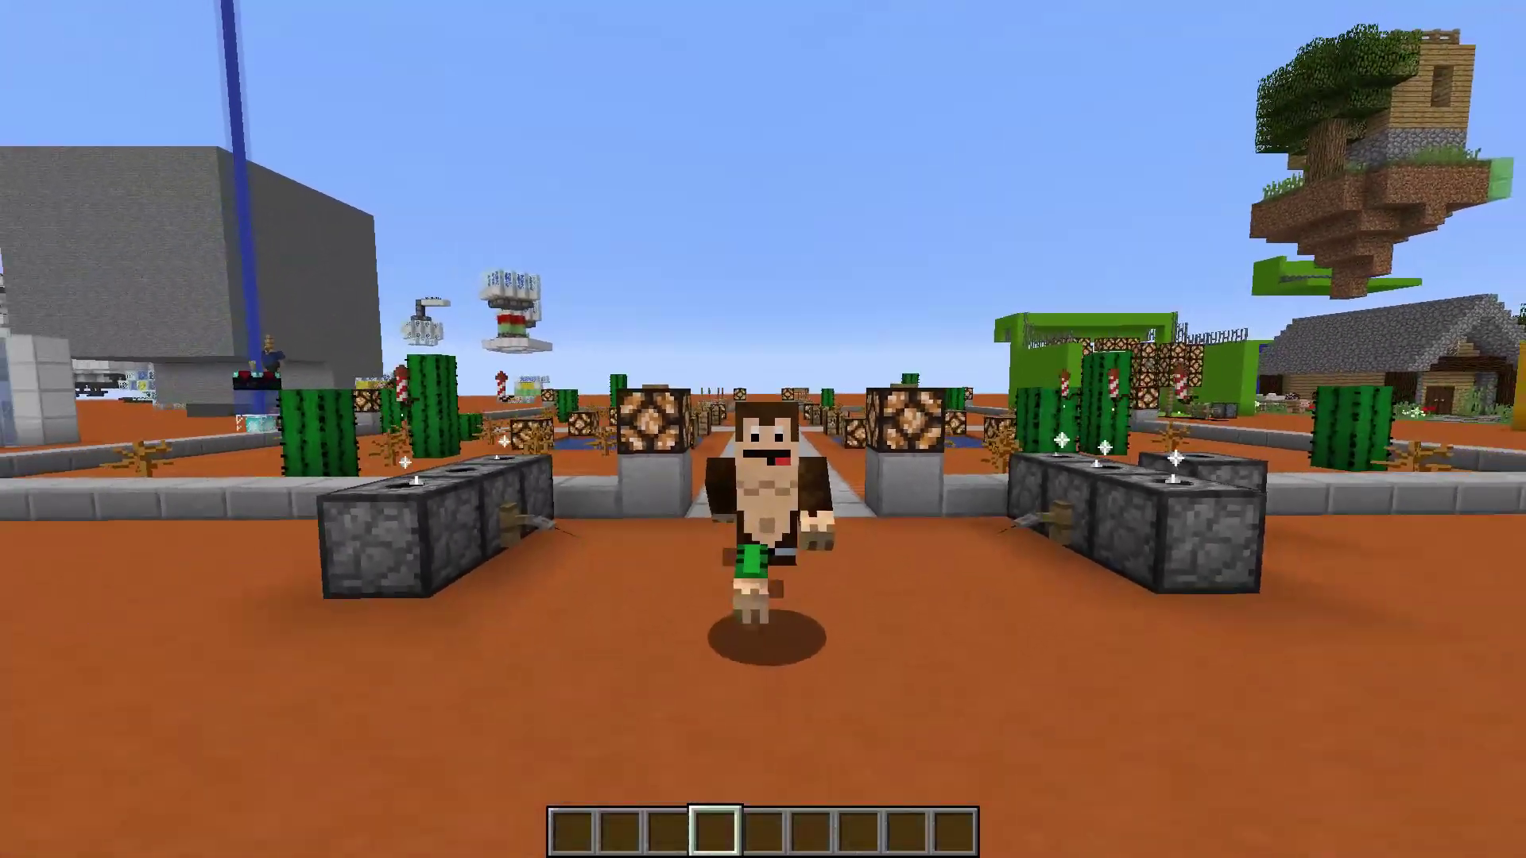
Cross the terracotta ground past the redstone builds and log pillars, back between the cactus ponds
key(w)
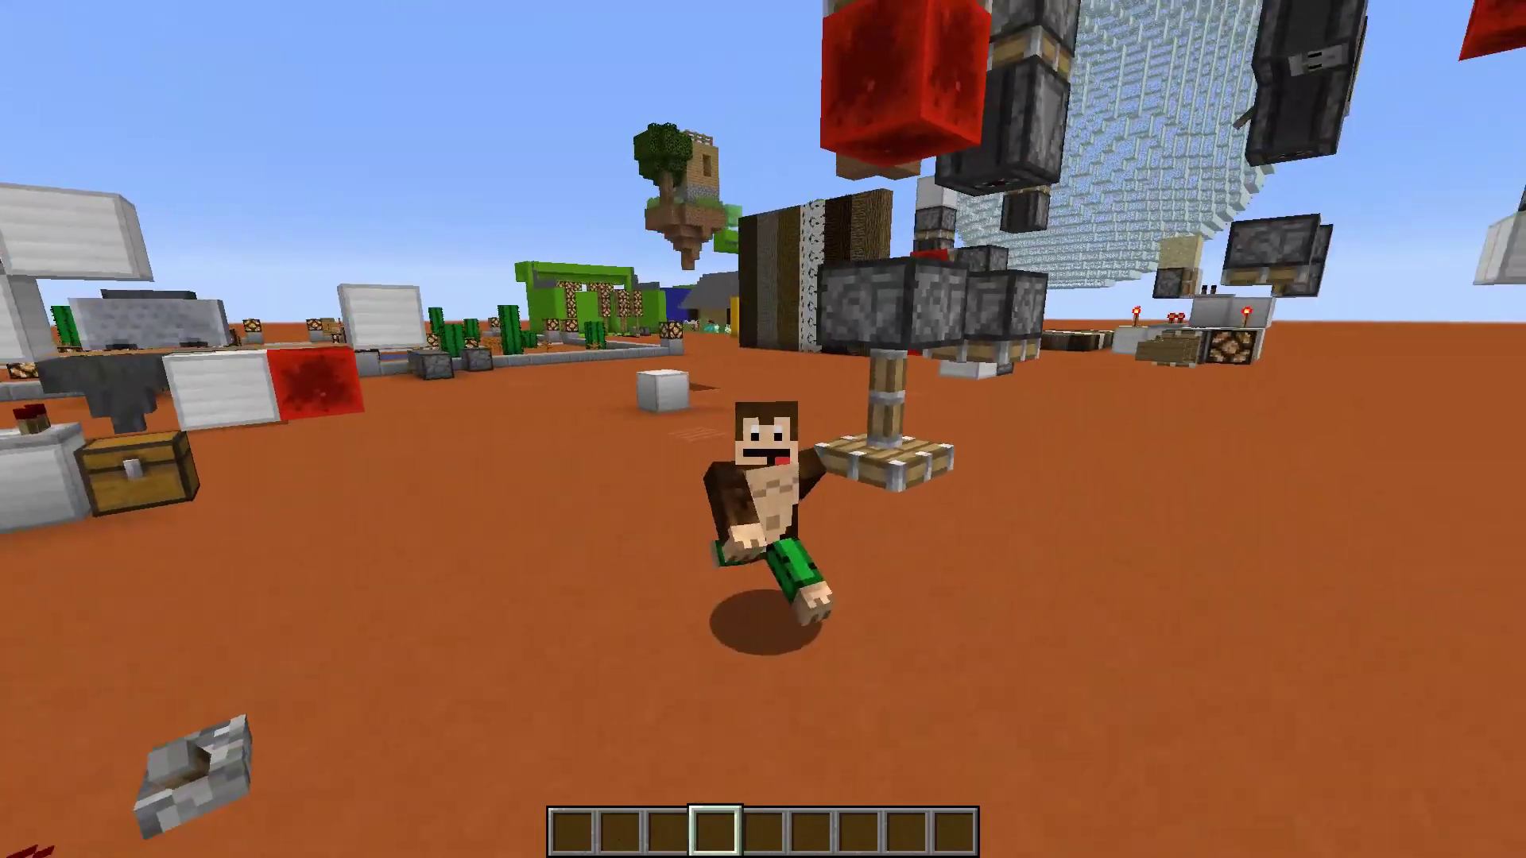
key(w)
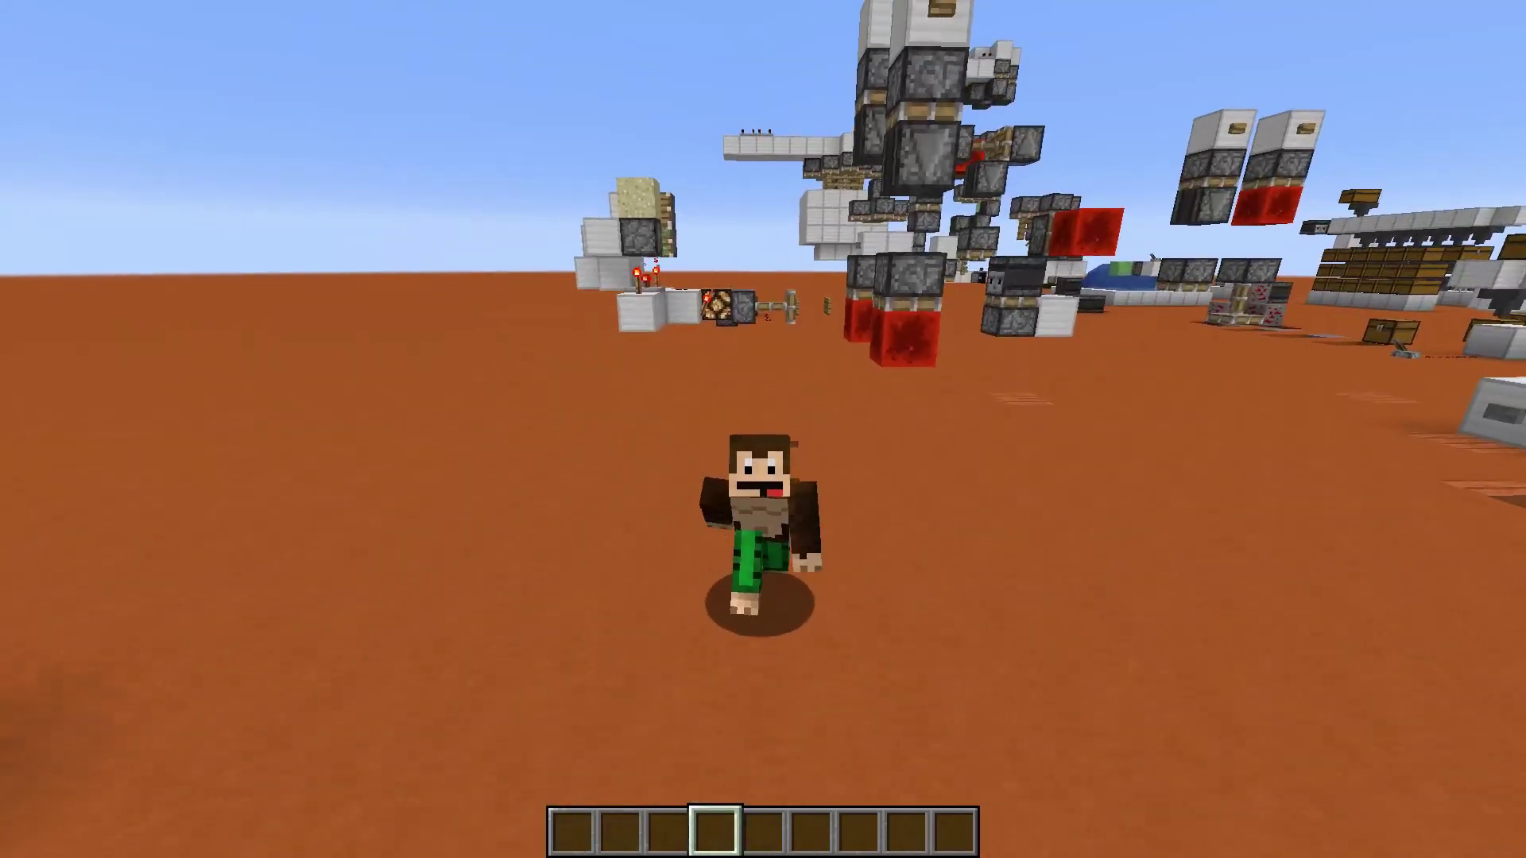
key(w)
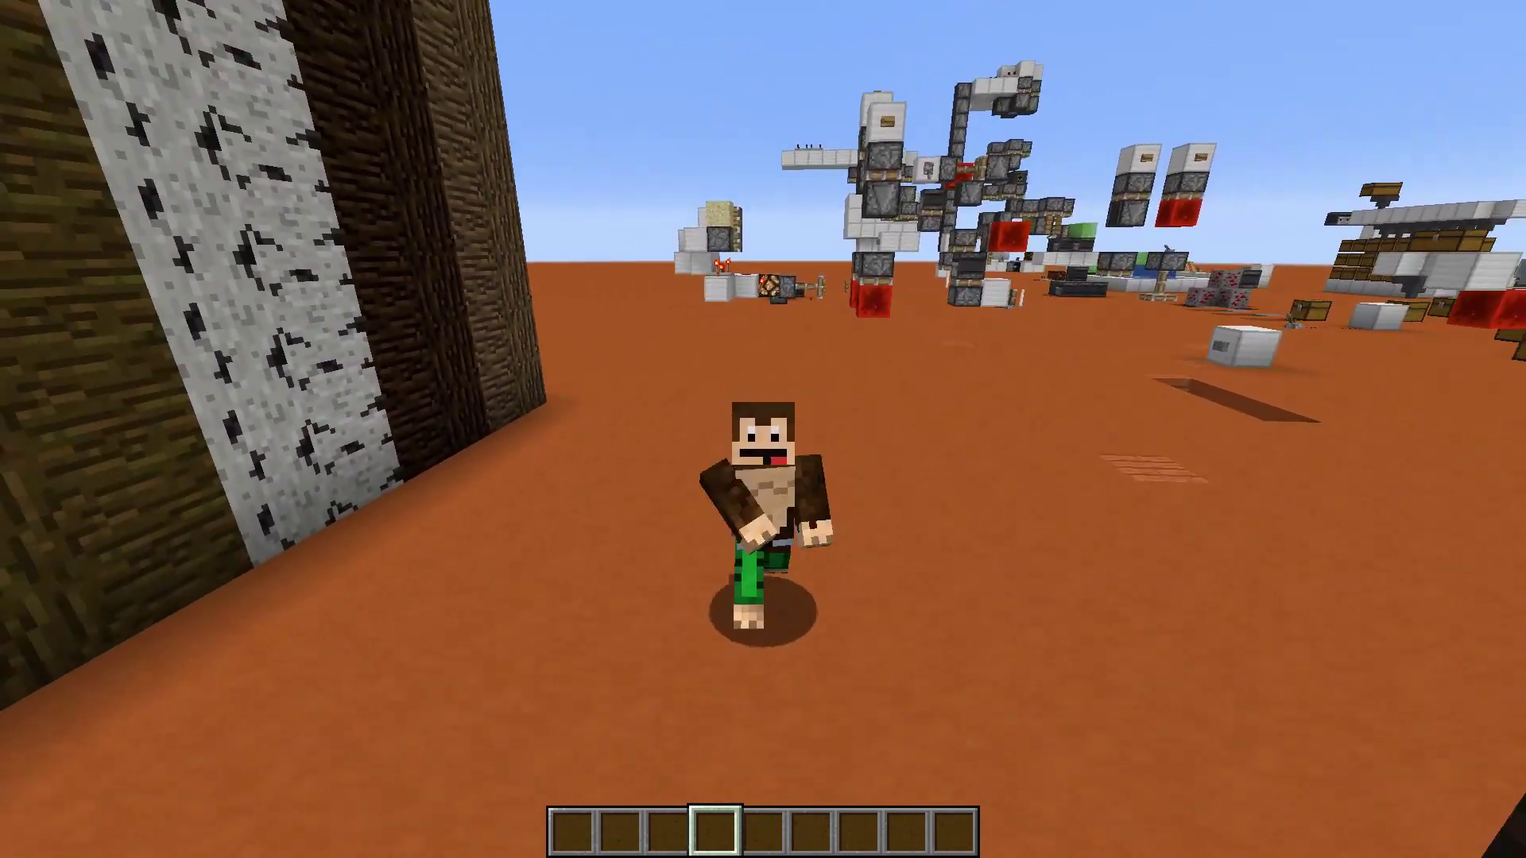
key(w)
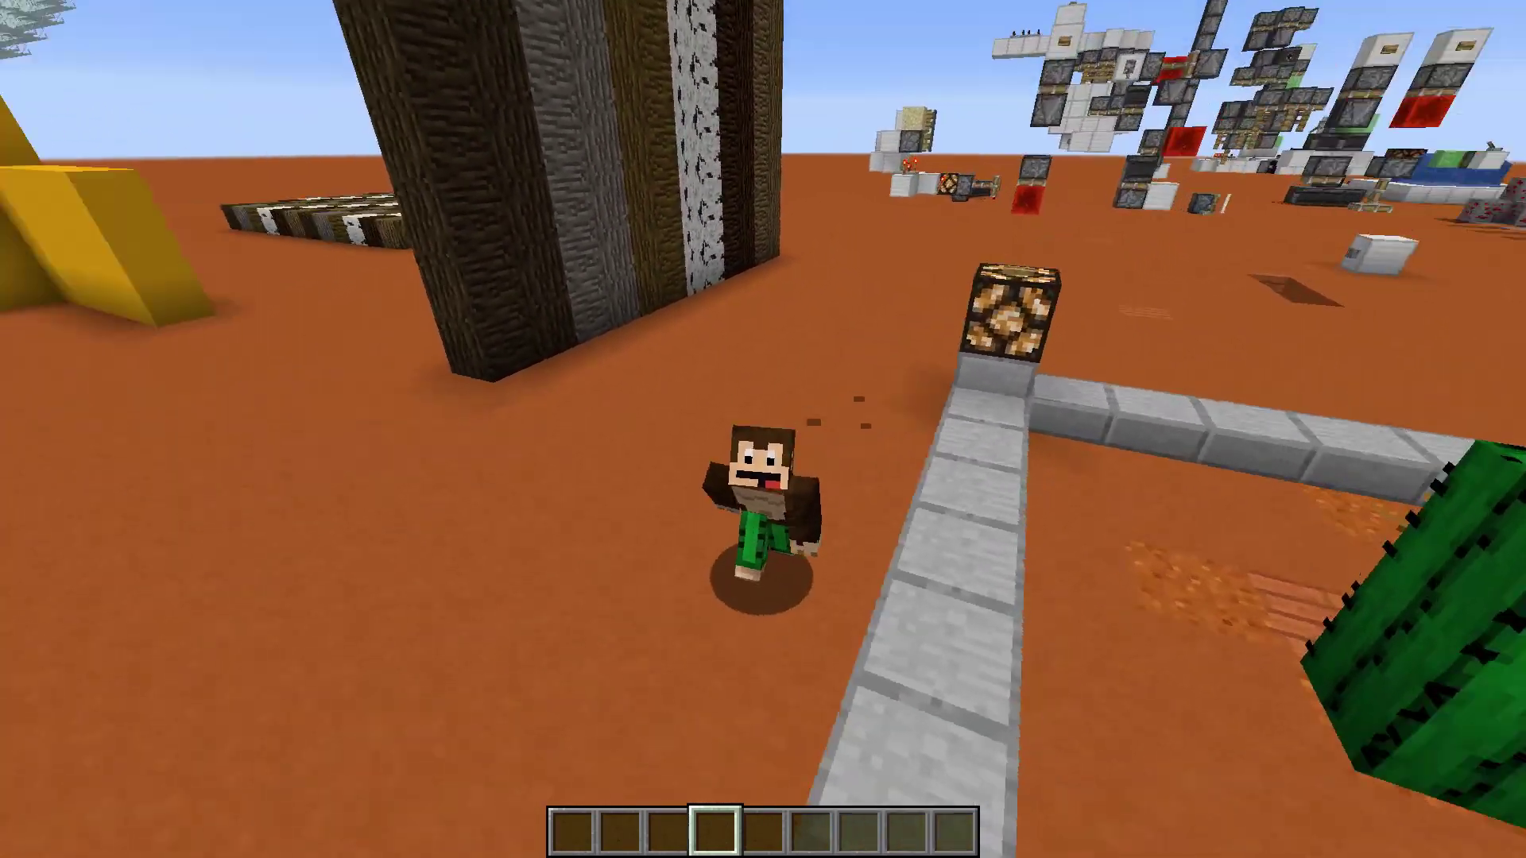
key(w)
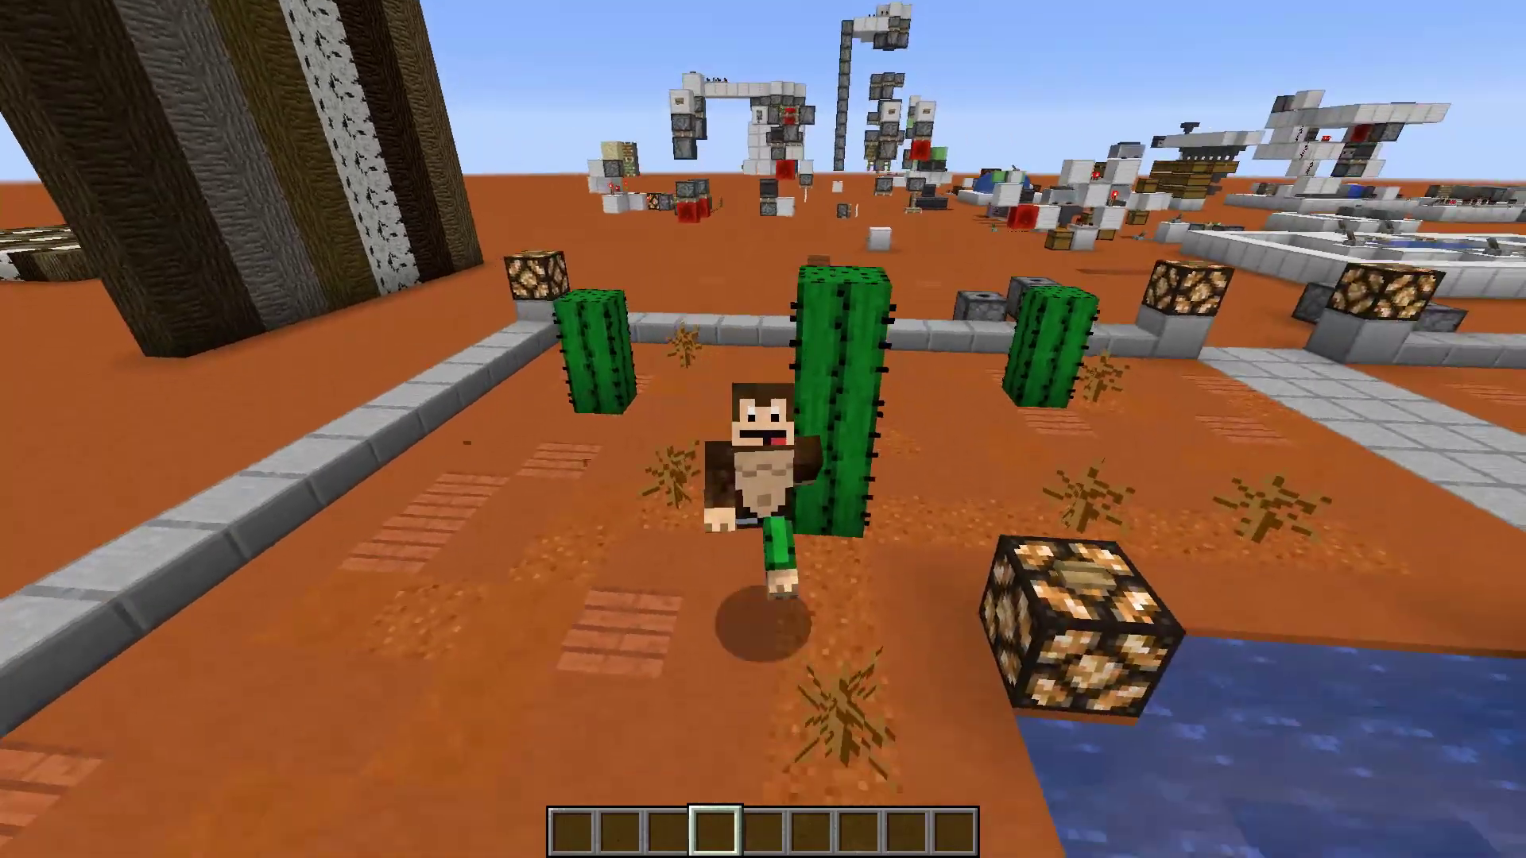
key(w)
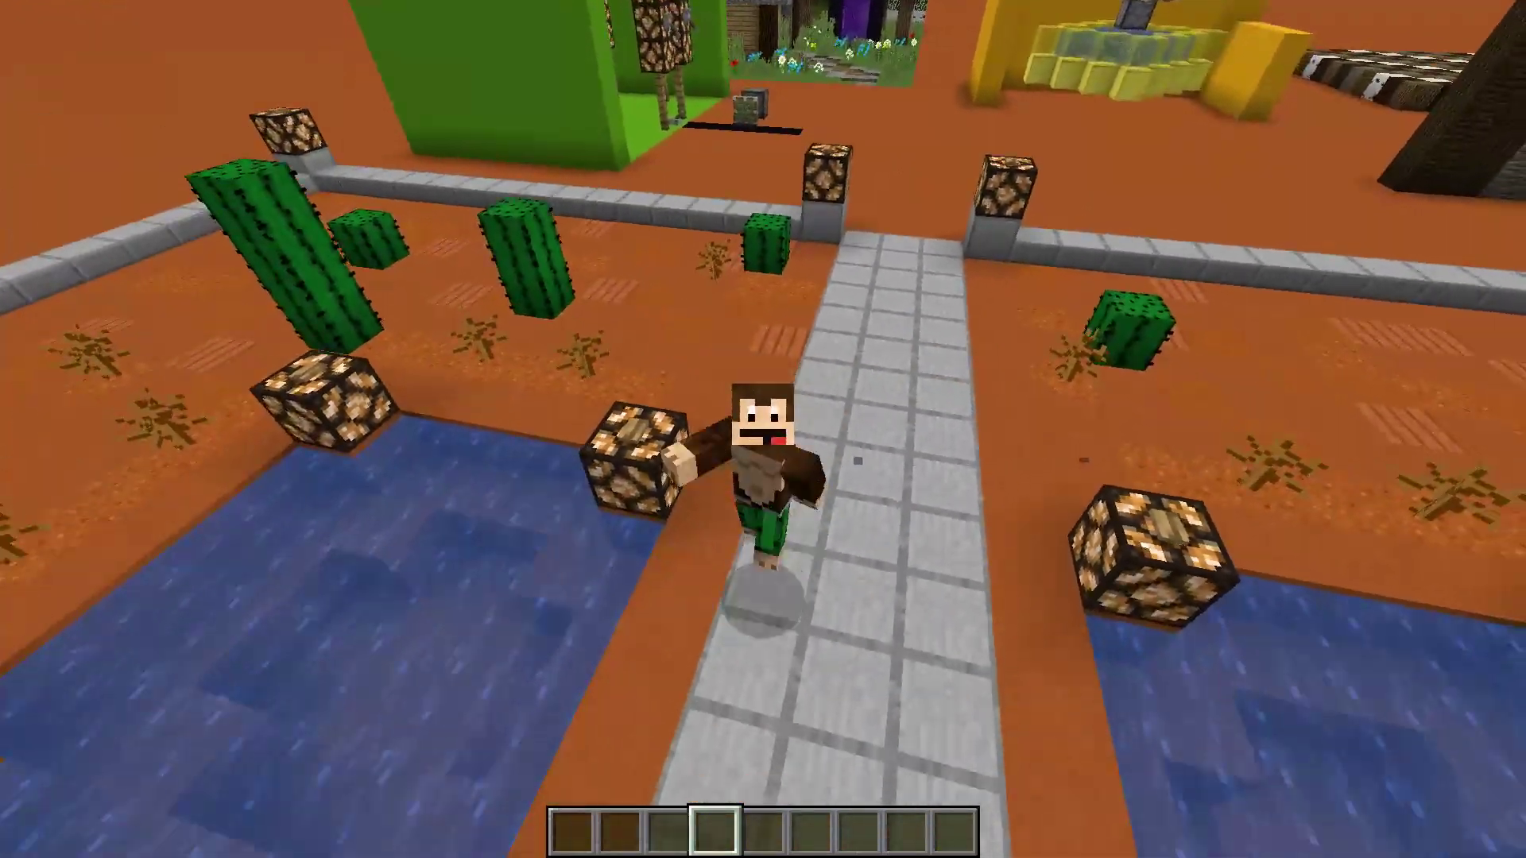